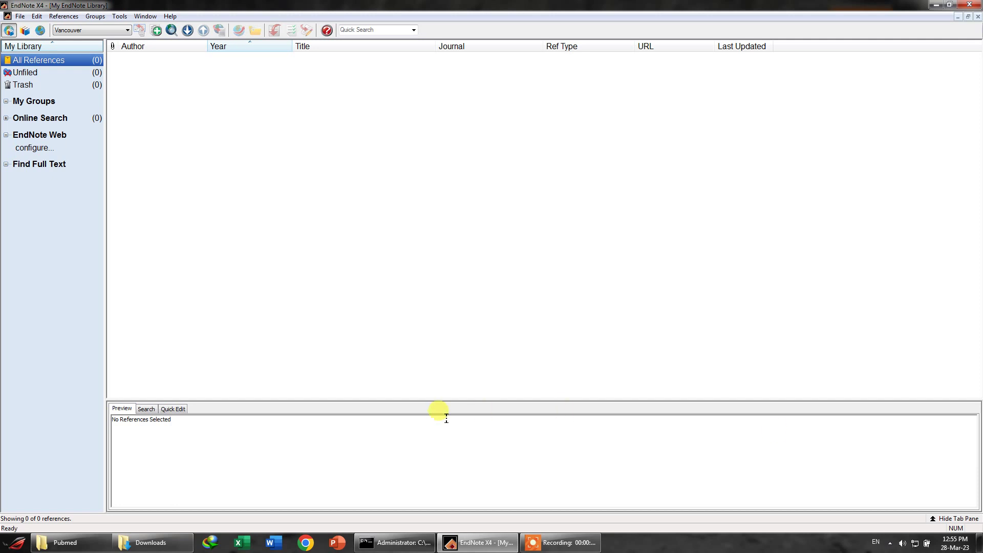
# - Check the pubmed-cerebralpa-set (1) export file in the Pubmed folder, then return to EndNote
pyautogui.click(77, 542)
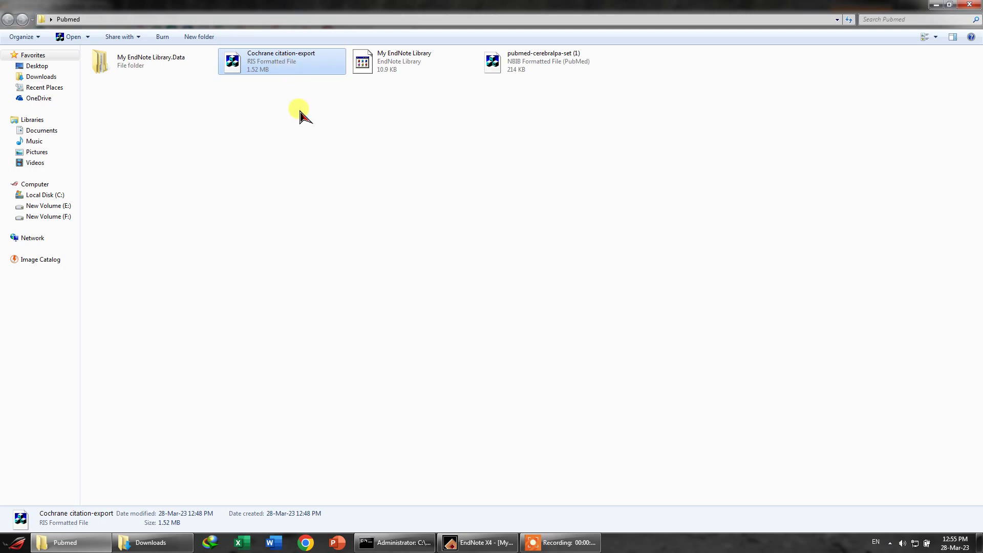
pyautogui.click(520, 69)
pyautogui.click(509, 151)
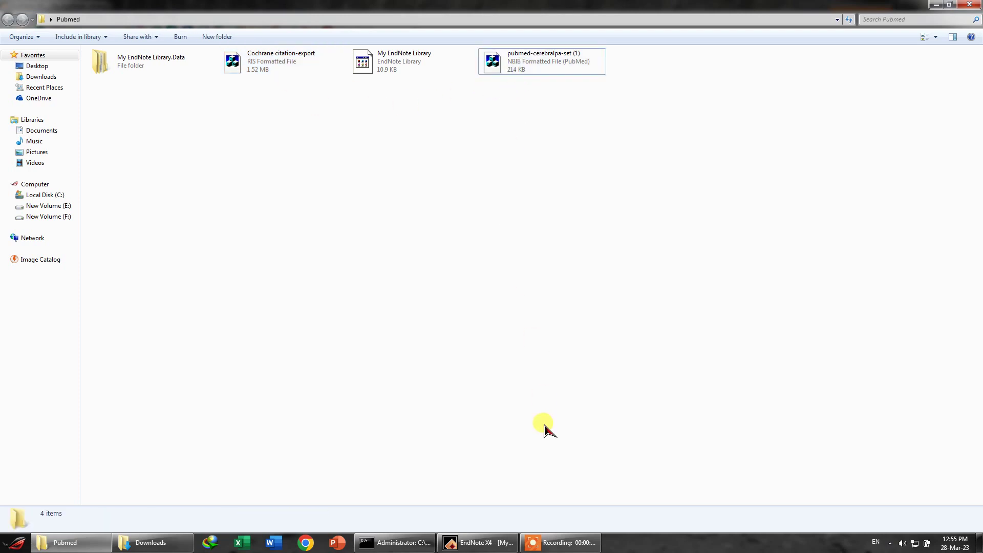
pyautogui.click(560, 543)
pyautogui.click(489, 543)
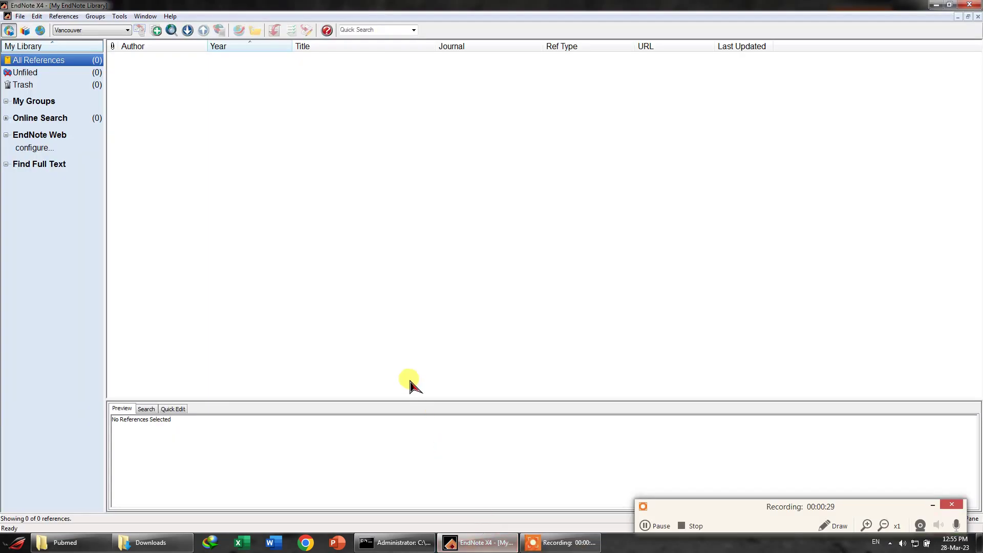
pyautogui.click(933, 505)
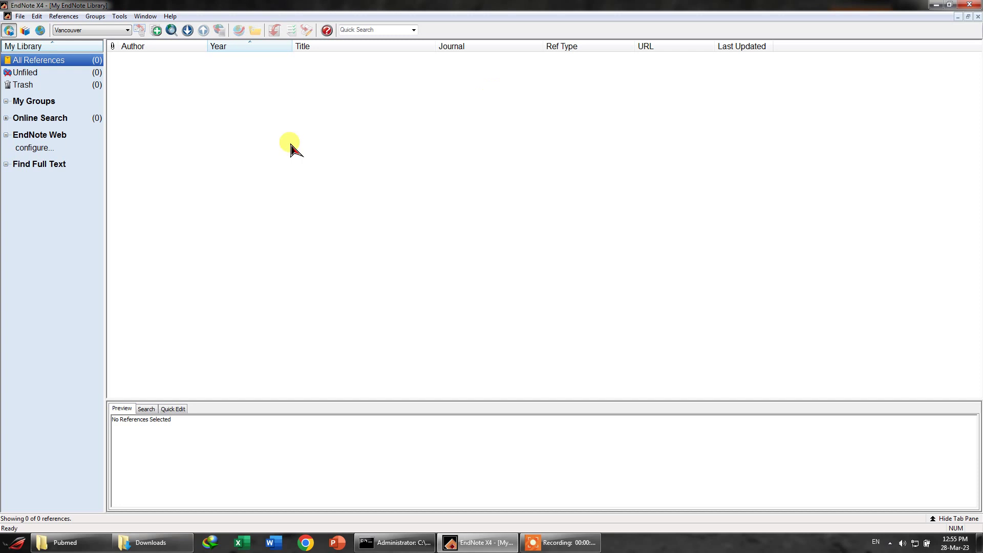
# - Create a group set under My Groups and correct its name to Cerebral Pasly
pyautogui.rightClick(42, 102)
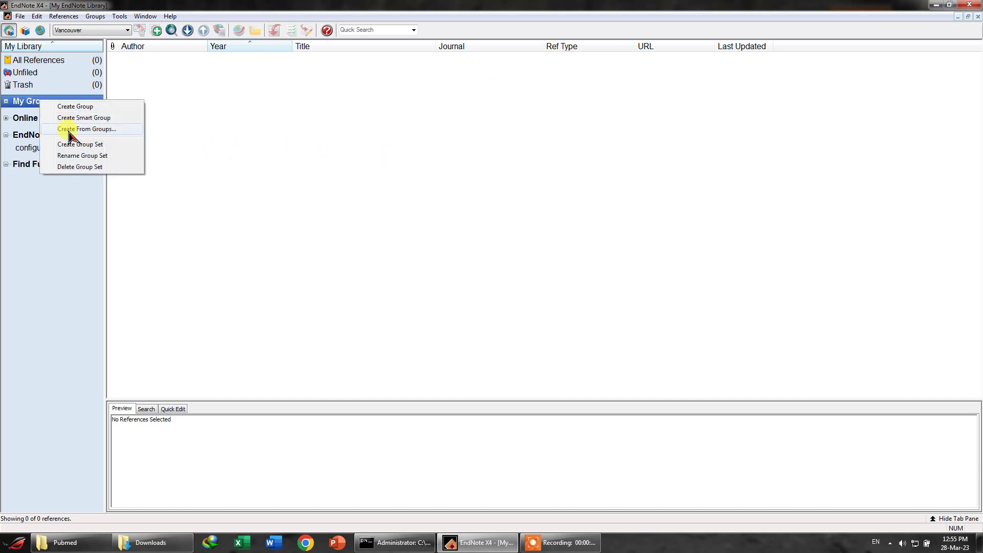
pyautogui.click(81, 145)
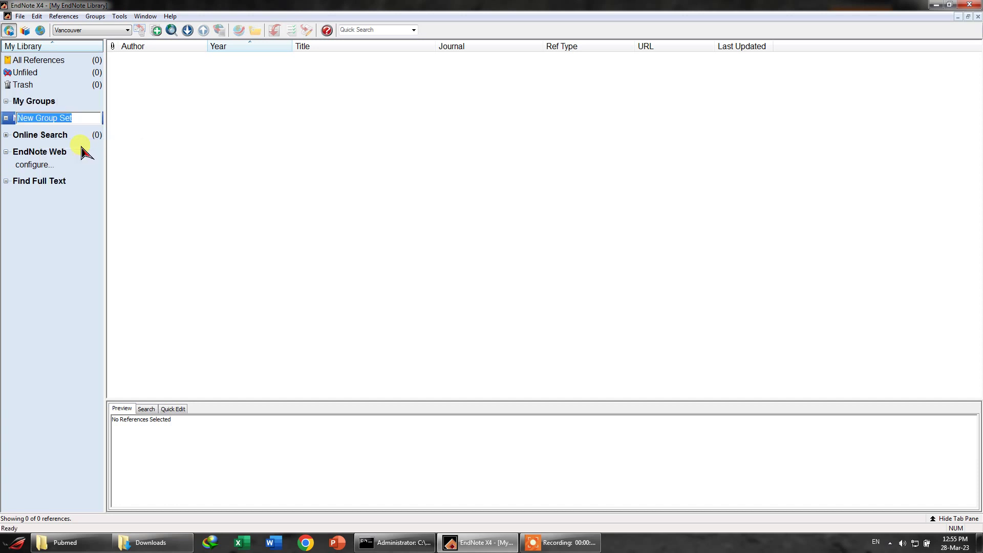
pyautogui.write('Cere')
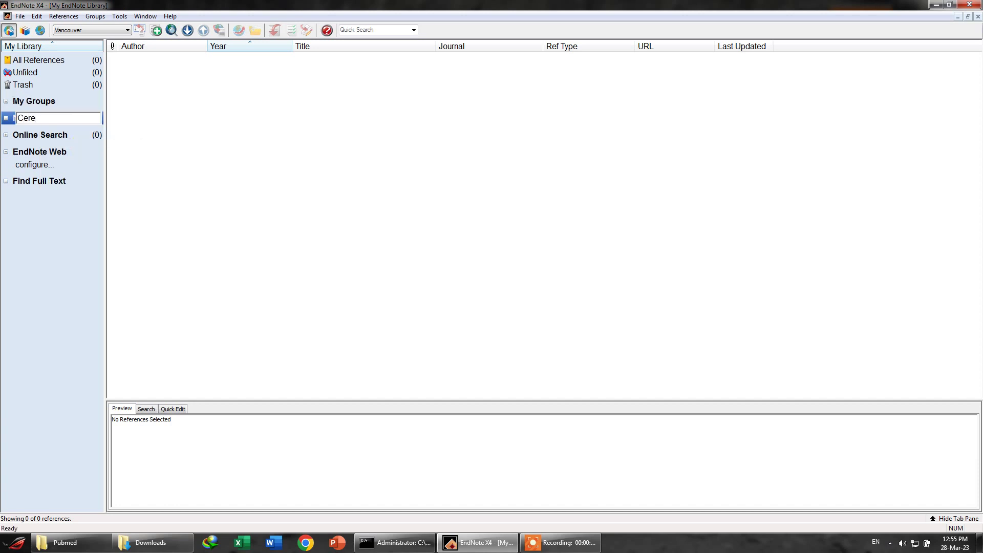
pyautogui.write('bral Paly')
pyautogui.press('Return')
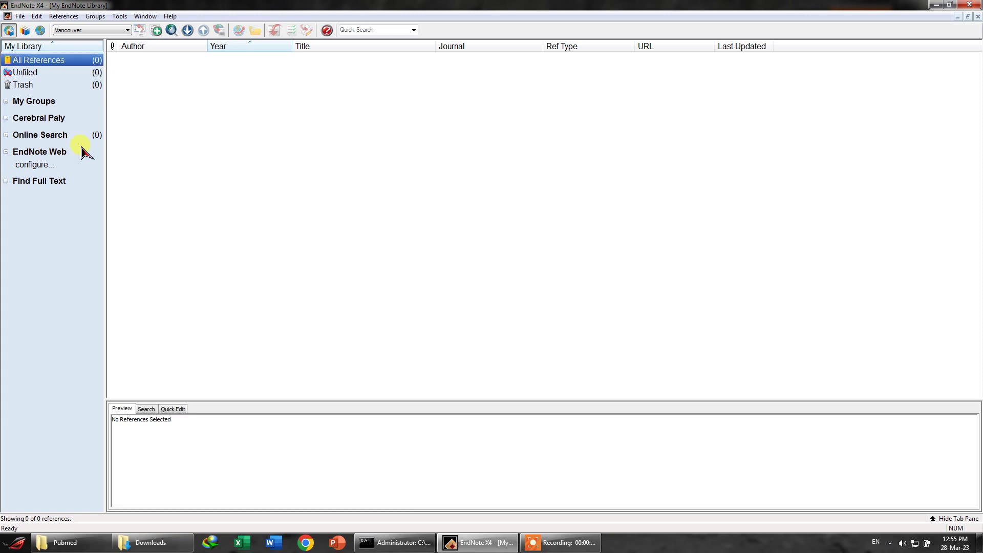
pyautogui.click(60, 118)
pyautogui.click(61, 118)
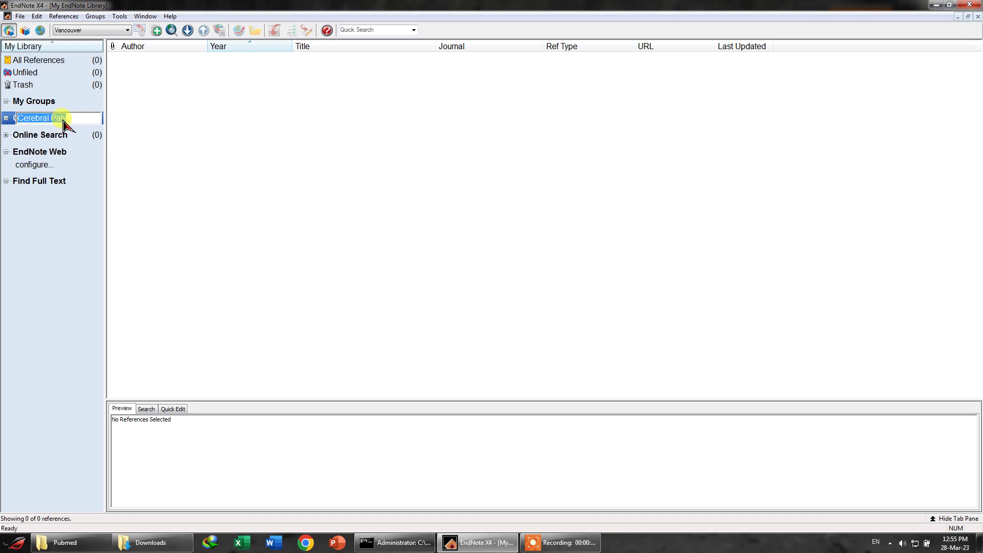
pyautogui.click(62, 118)
pyautogui.write('s')
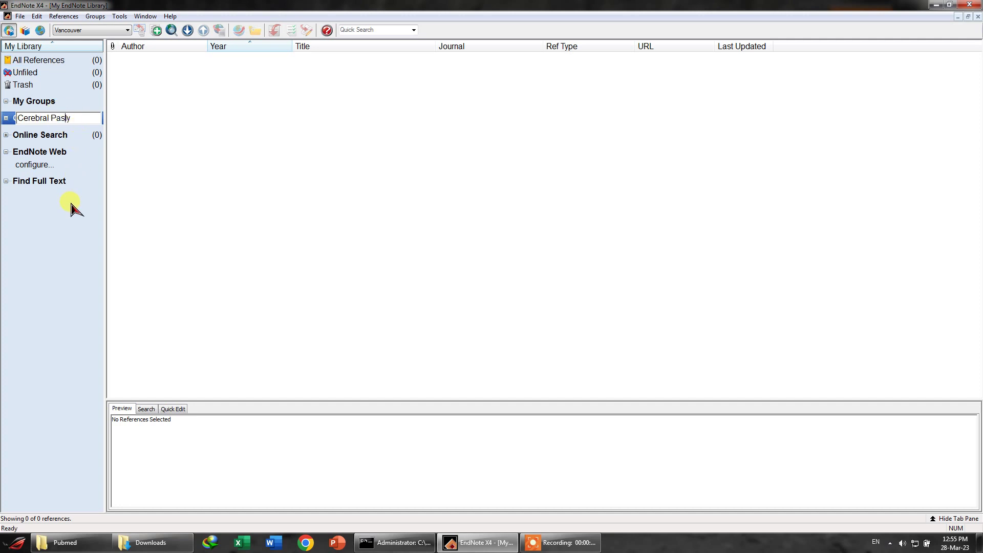
pyautogui.press('Return')
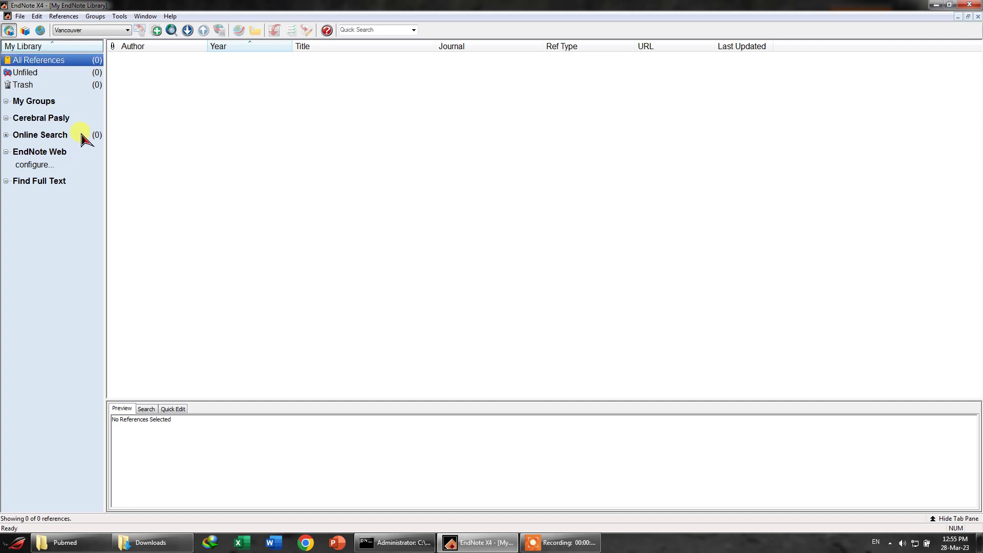
# - Create a group named Pubmed inside the Cerebral Pasly group set
pyautogui.rightClick(55, 117)
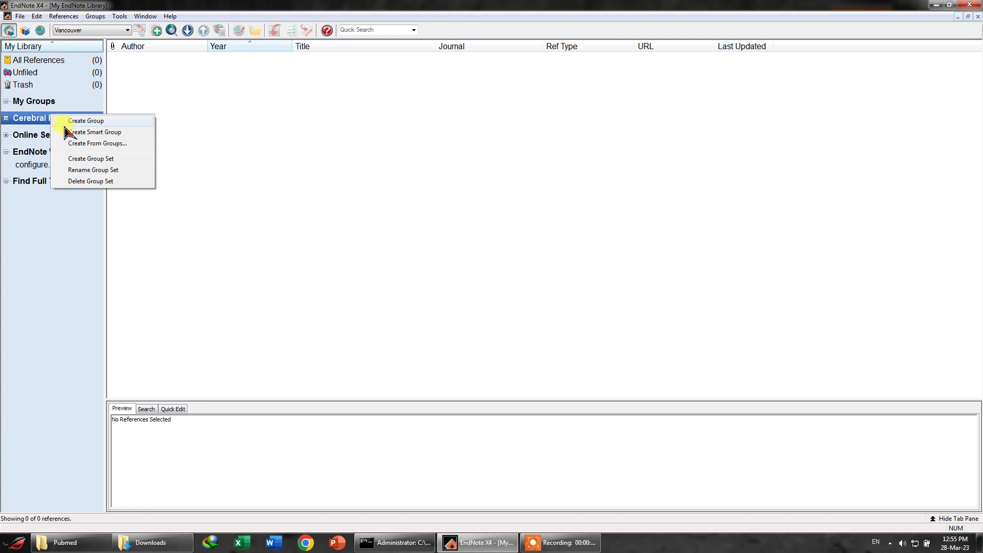
pyautogui.click(99, 123)
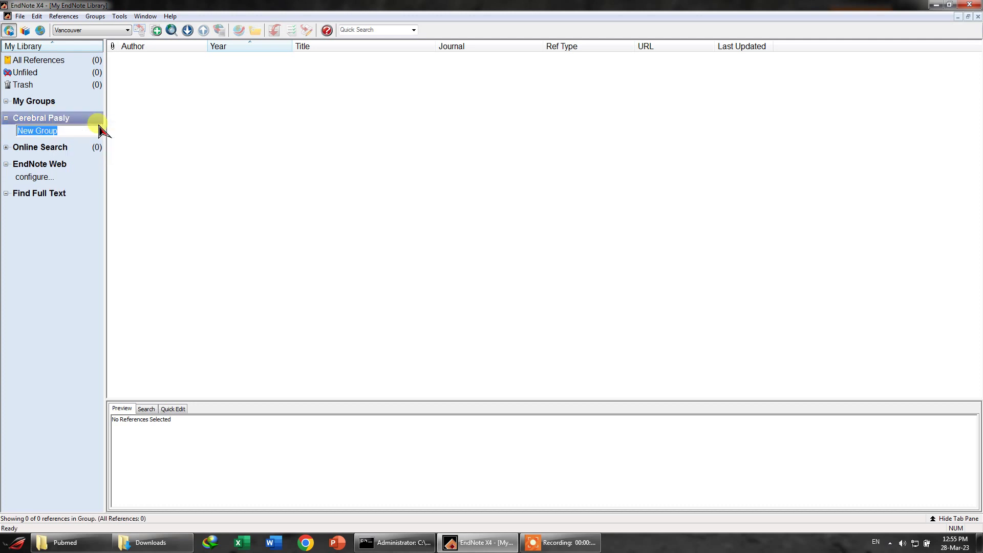
pyautogui.write('Pubm')
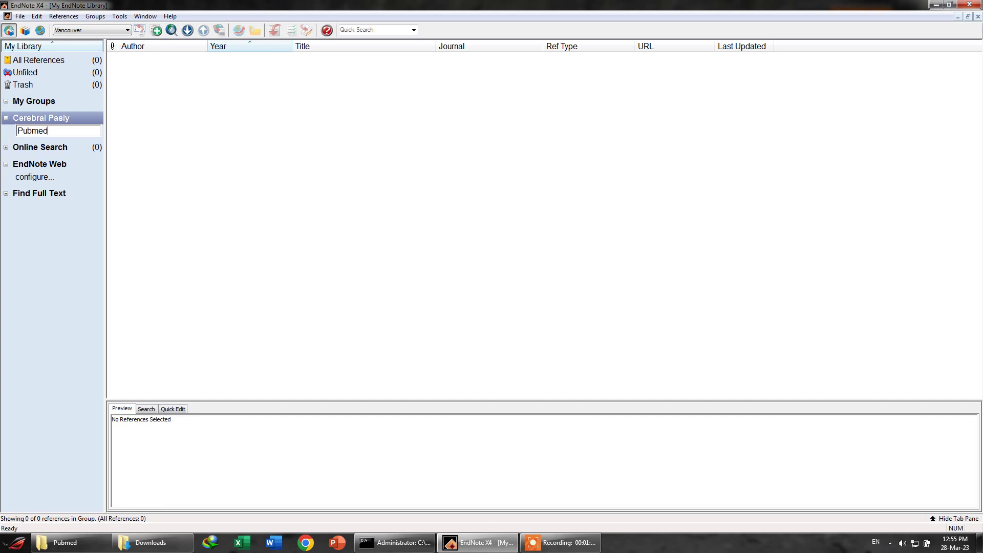
pyautogui.write('ed')
pyautogui.click(99, 126)
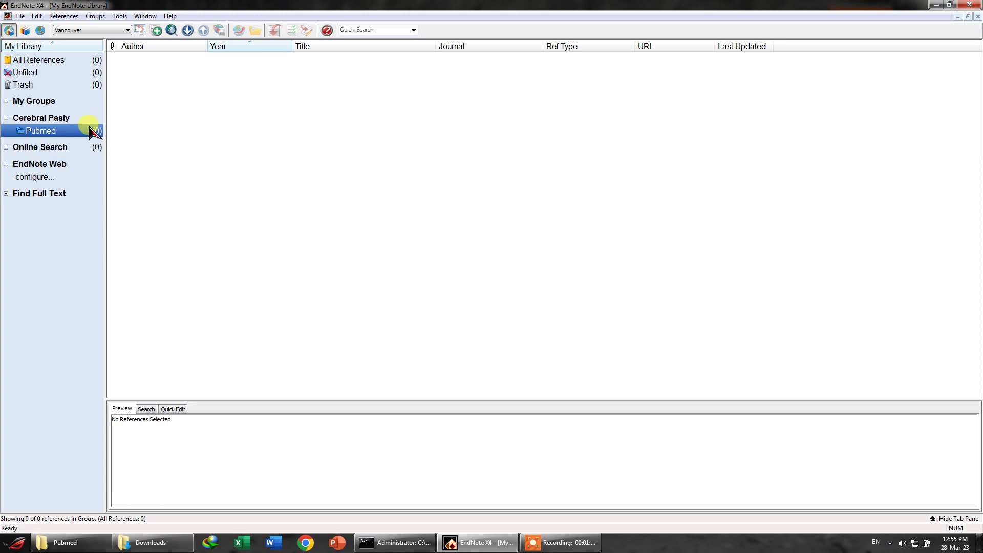
# - Add a second group named Cochrane under Cerebral Pasly
pyautogui.rightClick(43, 132)
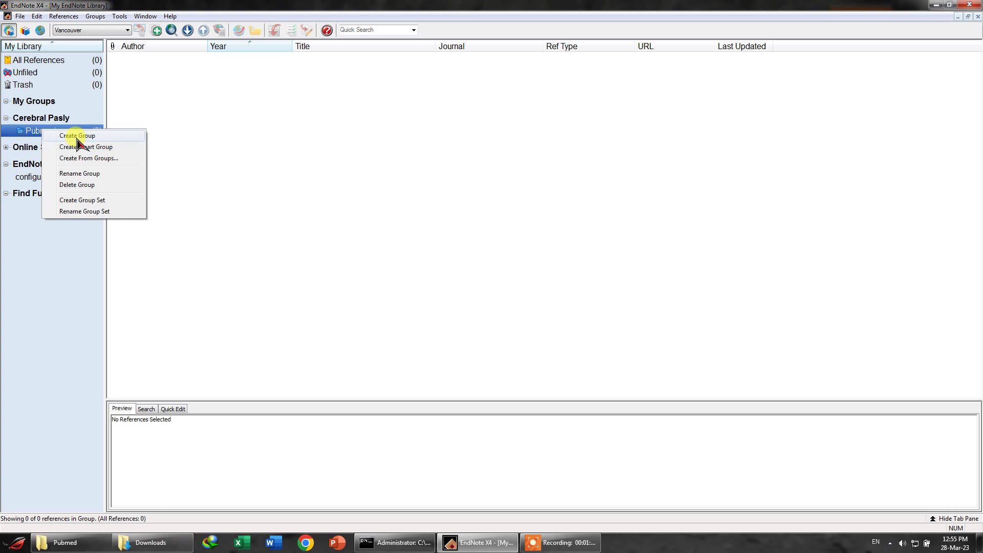
pyautogui.click(77, 136)
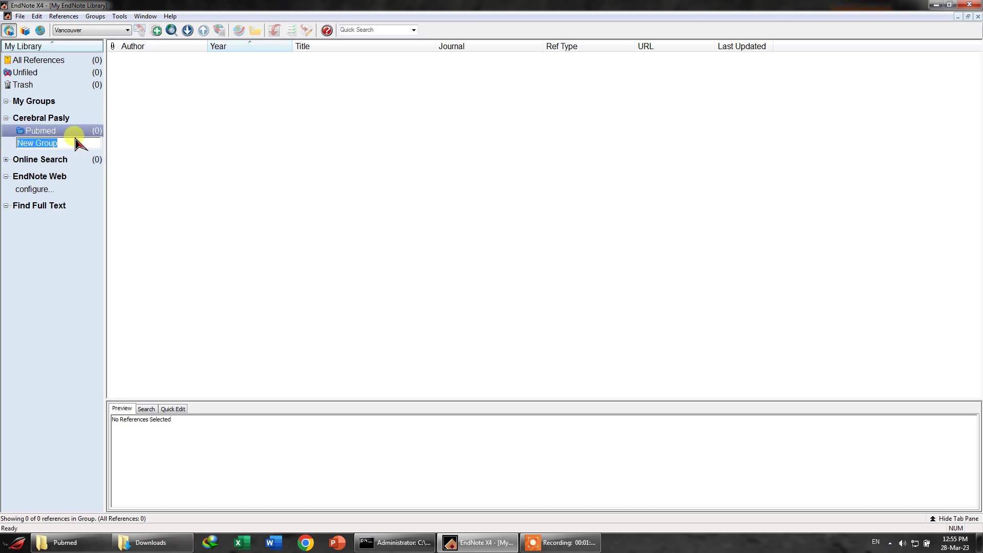
pyautogui.write('C')
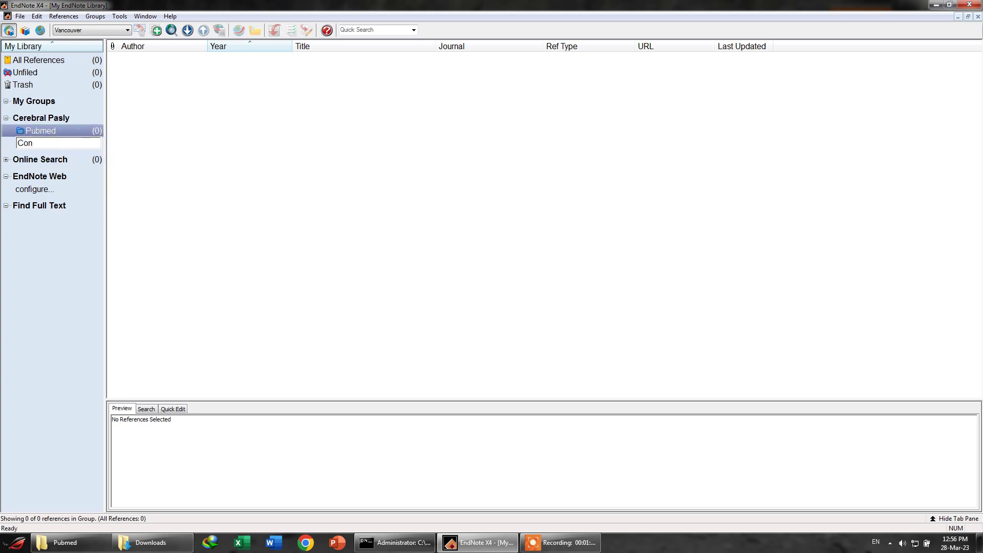
pyautogui.write('ochroane')
pyautogui.click(75, 135)
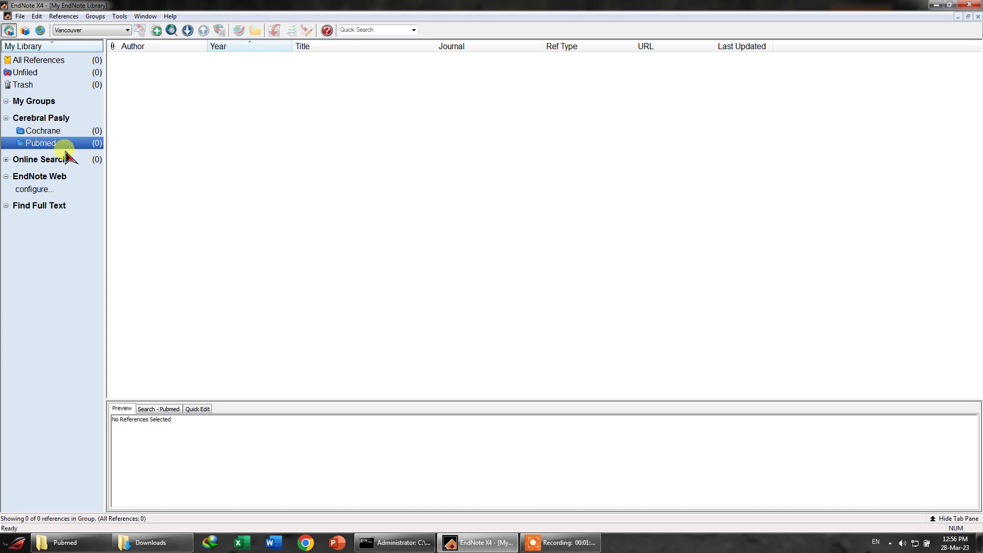
# - Import the Cochrane citation-export.ris file as Reference Manager (RIS), adding 511 references
pyautogui.click(37, 16)
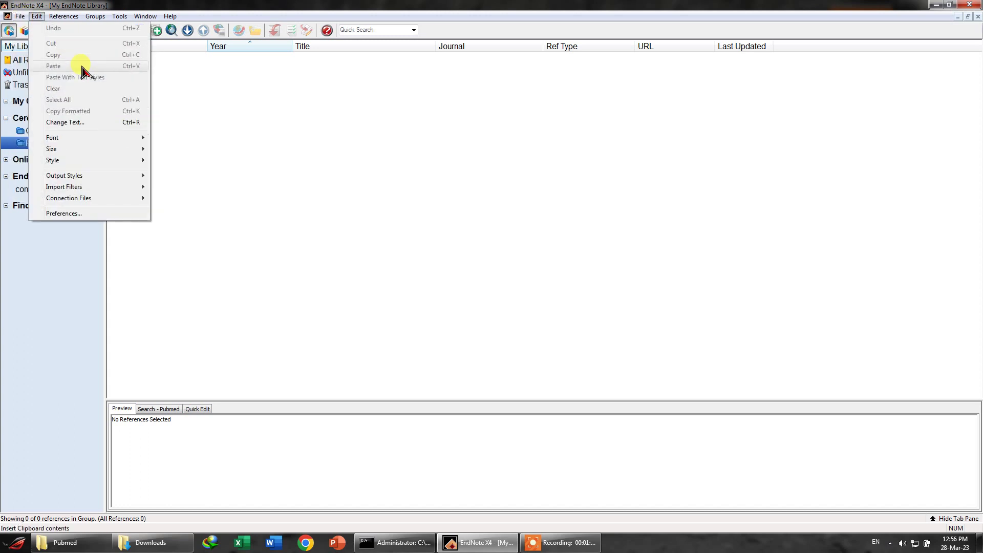
pyautogui.moveTo(20, 15)
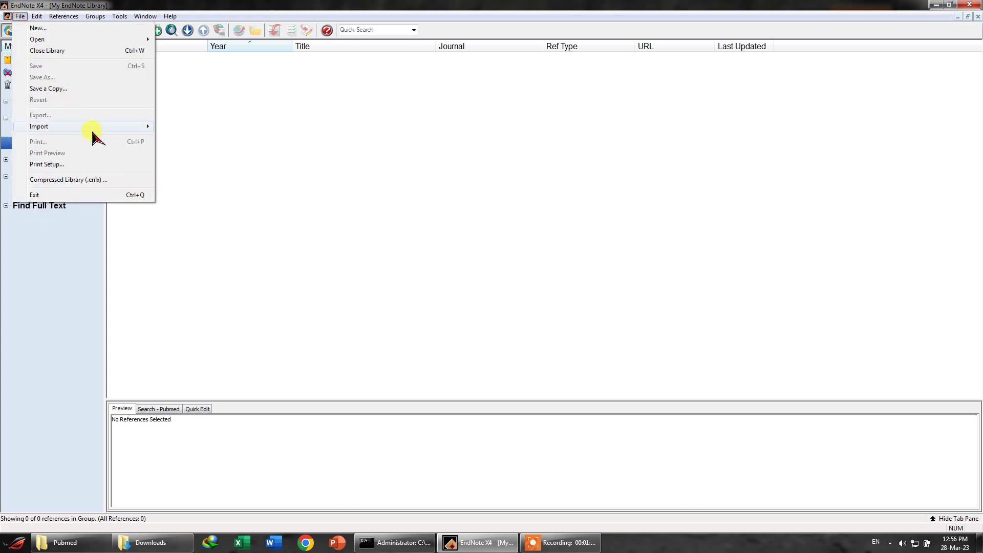
pyautogui.moveTo(97, 135)
pyautogui.click(169, 126)
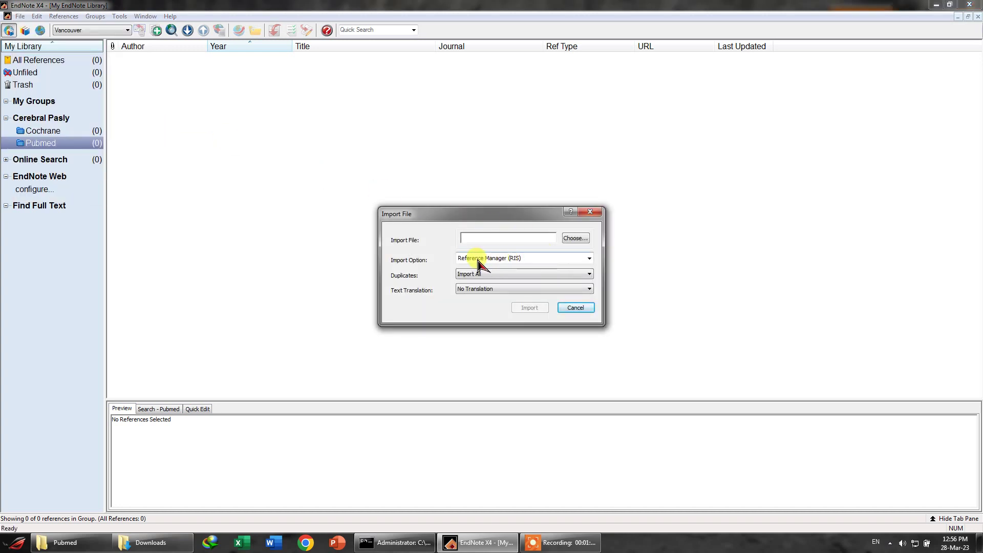
pyautogui.click(575, 240)
pyautogui.click(534, 326)
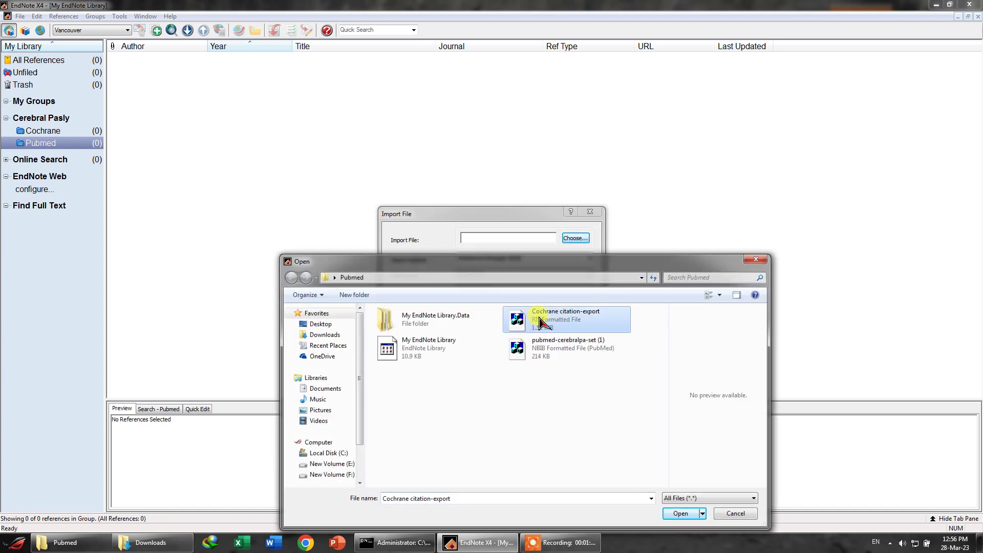
pyautogui.click(675, 513)
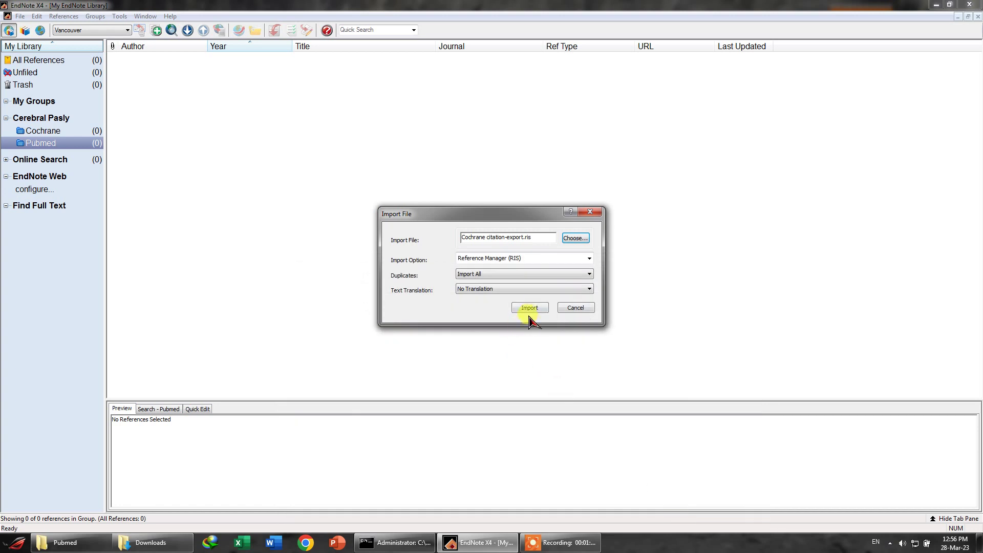
pyautogui.click(528, 308)
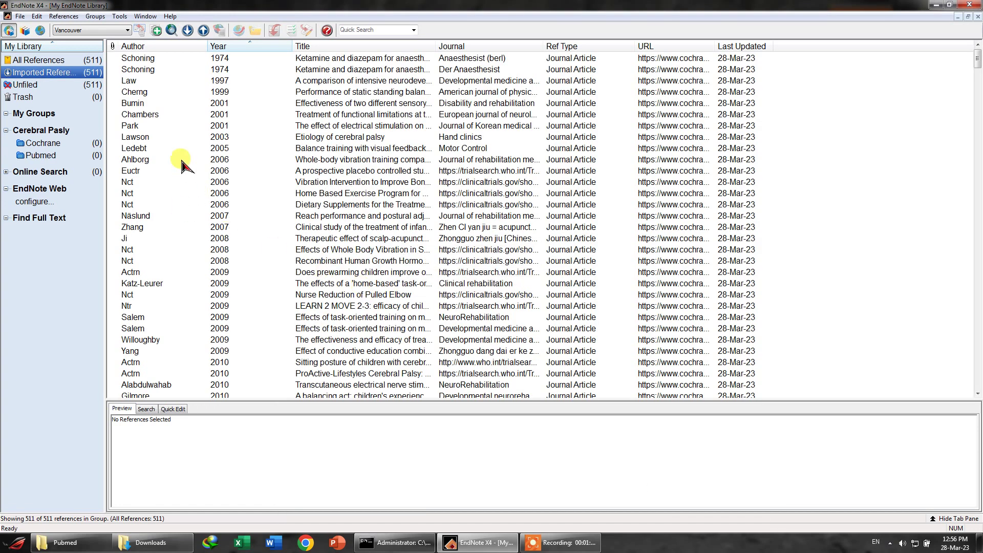
# - Select all 511 imported references, put them in the Cochrane group, and view that group
pyautogui.click(150, 60)
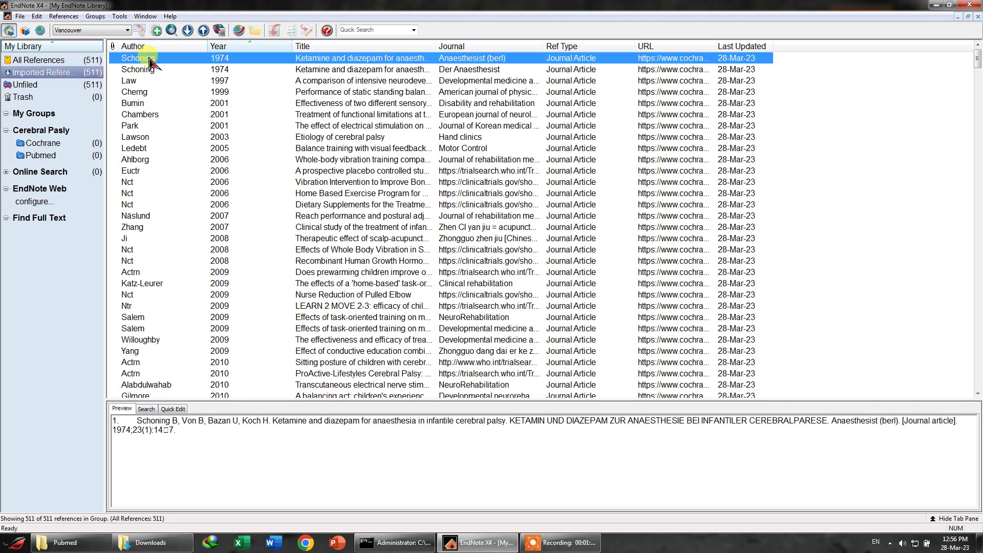
pyautogui.hotkey('ctrl', 'a')
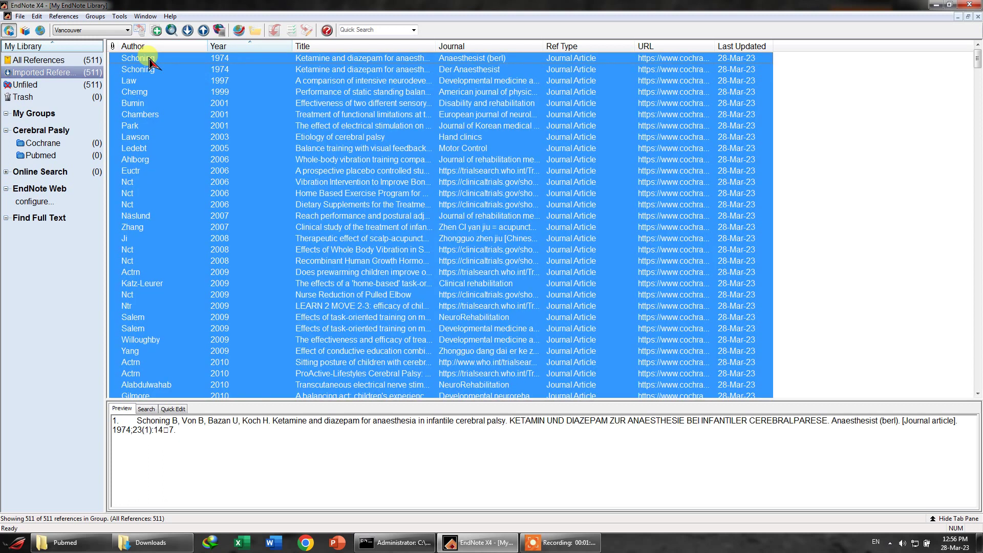
pyautogui.rightClick(150, 61)
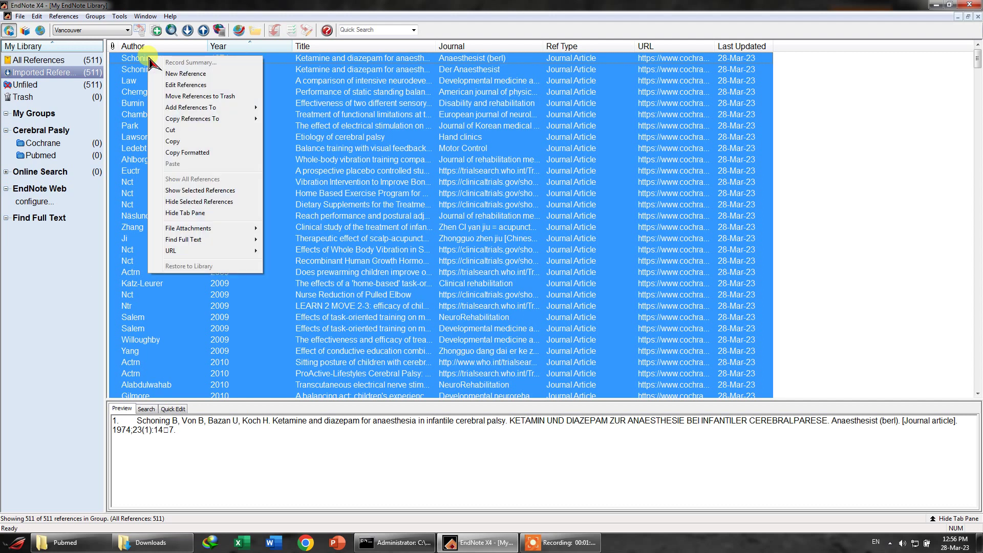
pyautogui.moveTo(223, 110)
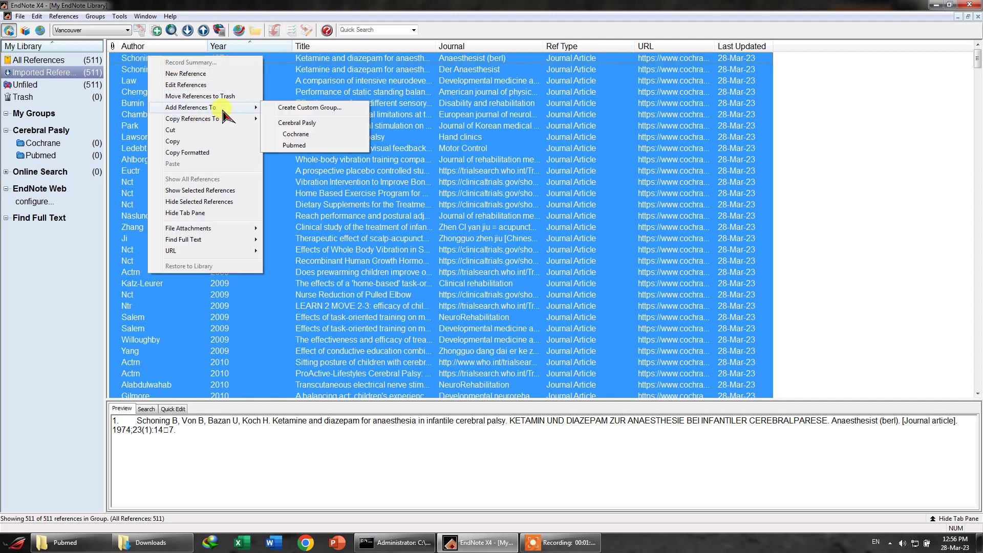
pyautogui.click(297, 134)
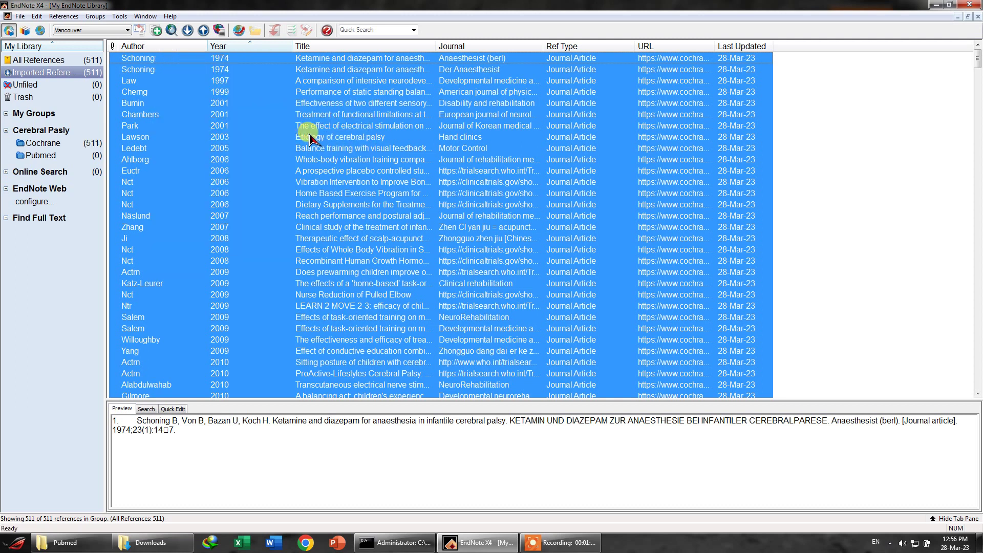
pyautogui.click(81, 143)
# - Rename the Cochrane group to 'Cochrane (511)' and drag the groups pane wider
pyautogui.rightClick(65, 146)
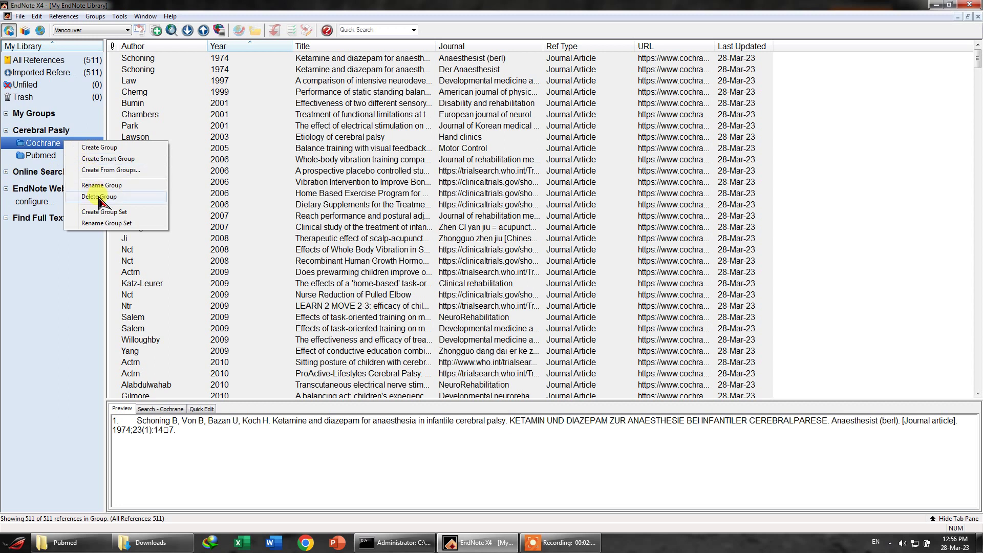
pyautogui.click(101, 186)
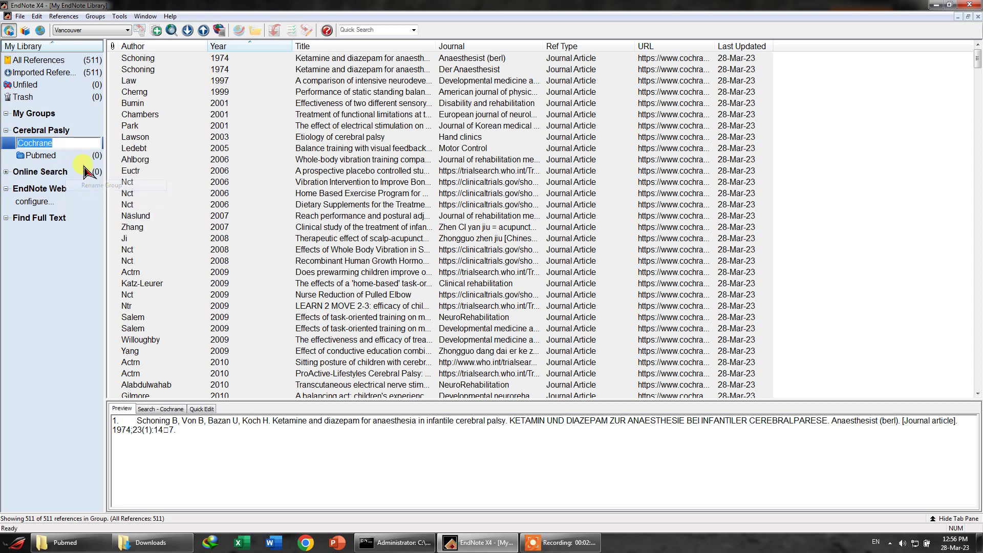
pyautogui.click(73, 144)
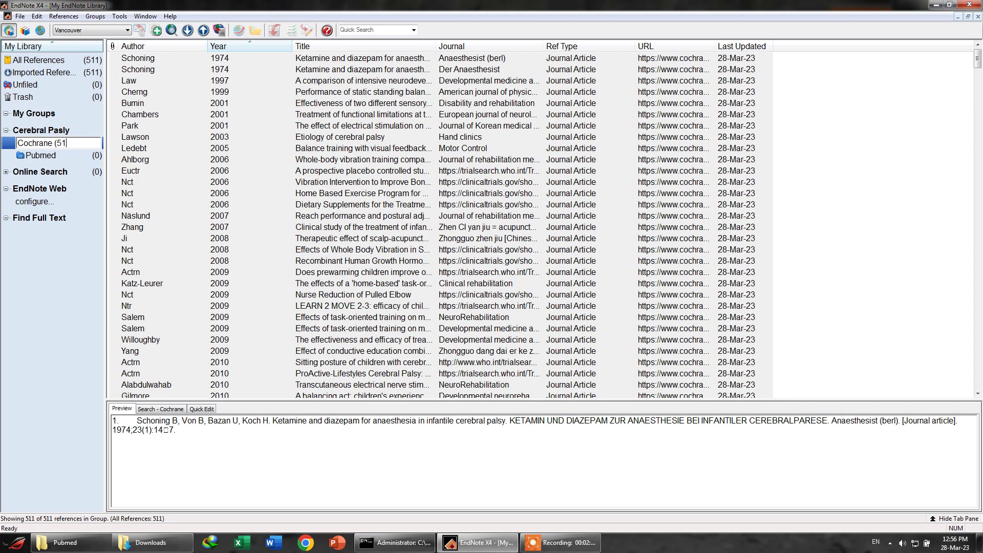
pyautogui.write('(511)')
pyautogui.press('Return')
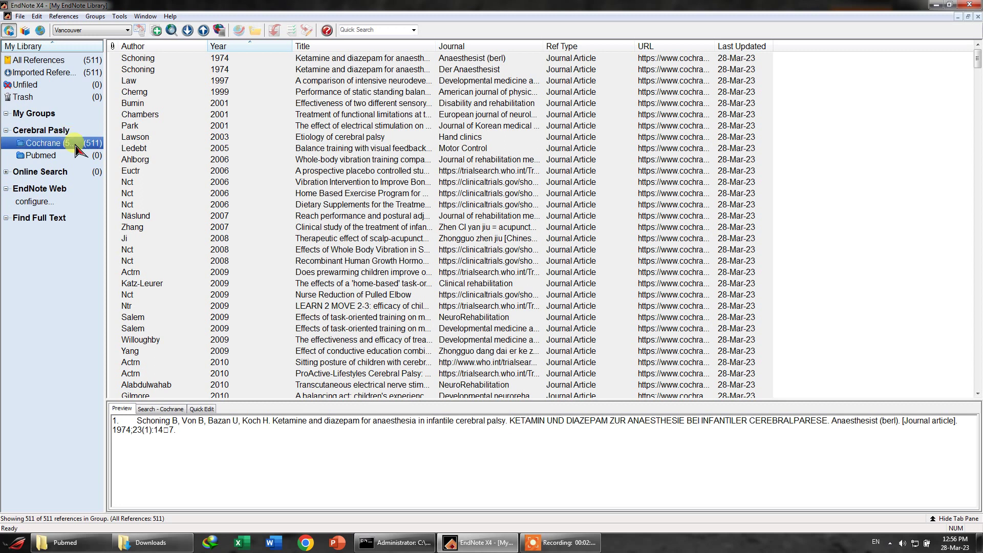
pyautogui.moveTo(105, 127); pyautogui.dragTo(130, 127)
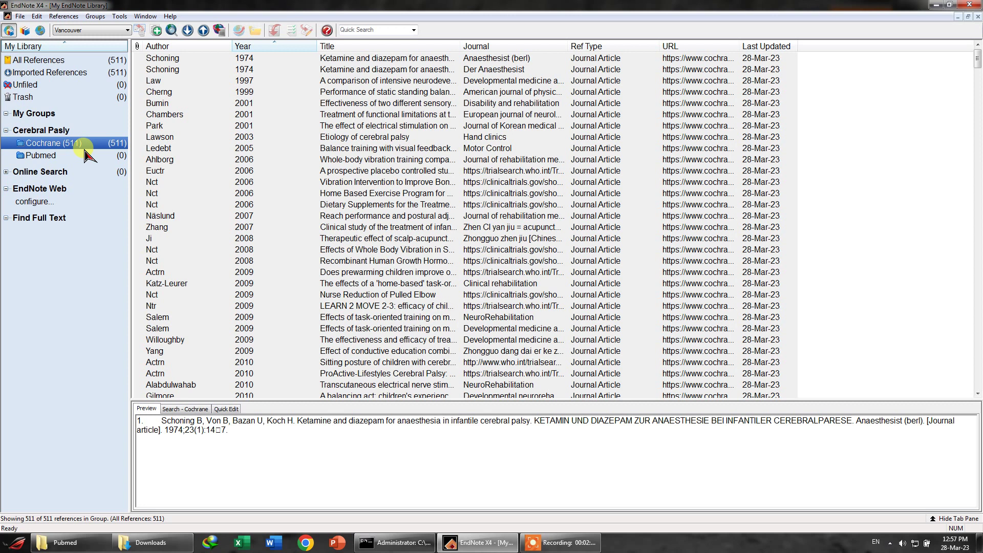
# - Import pubmed-cerebralpa-set (1).nbib with the PubMed (NLM) import option, adding 56 references
pyautogui.click(20, 16)
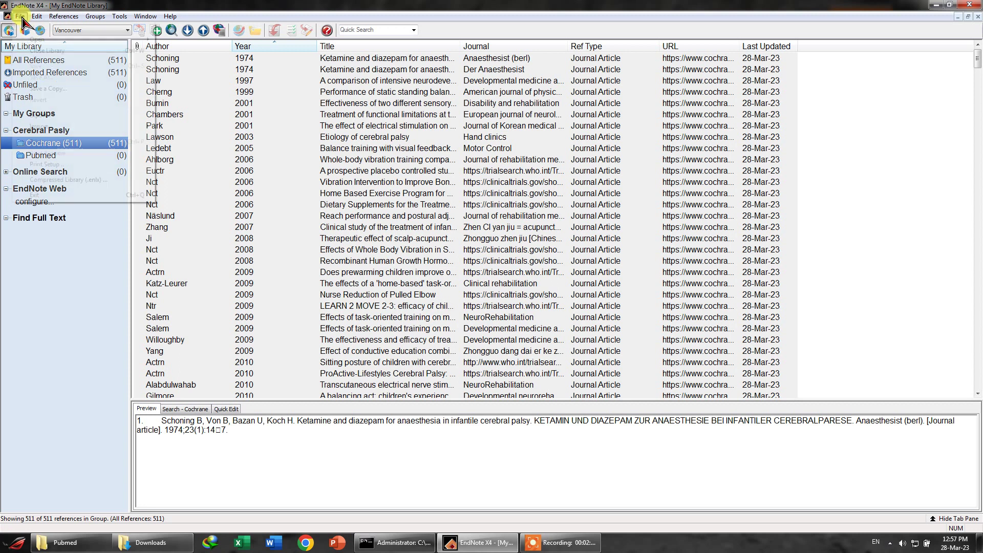
pyautogui.moveTo(70, 135)
pyautogui.click(176, 126)
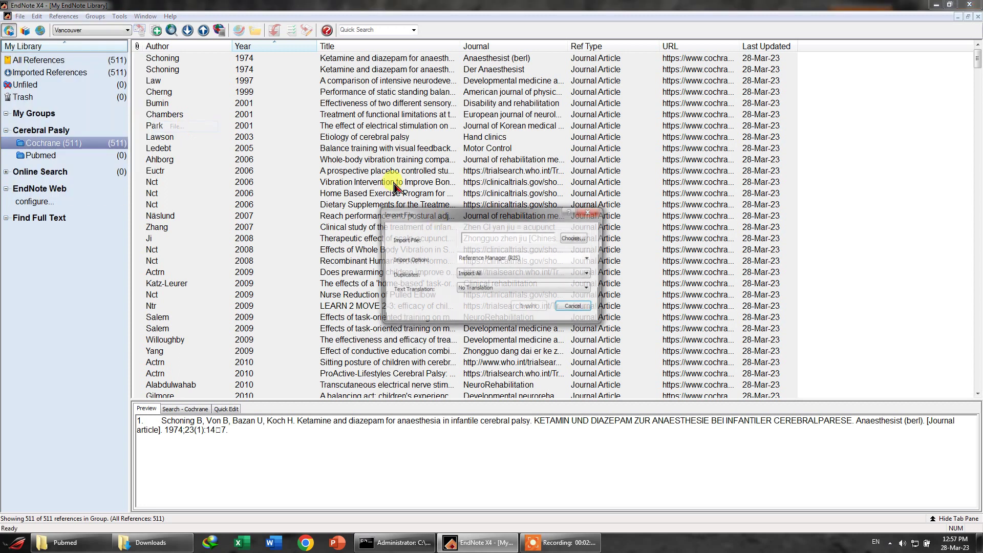
pyautogui.click(590, 258)
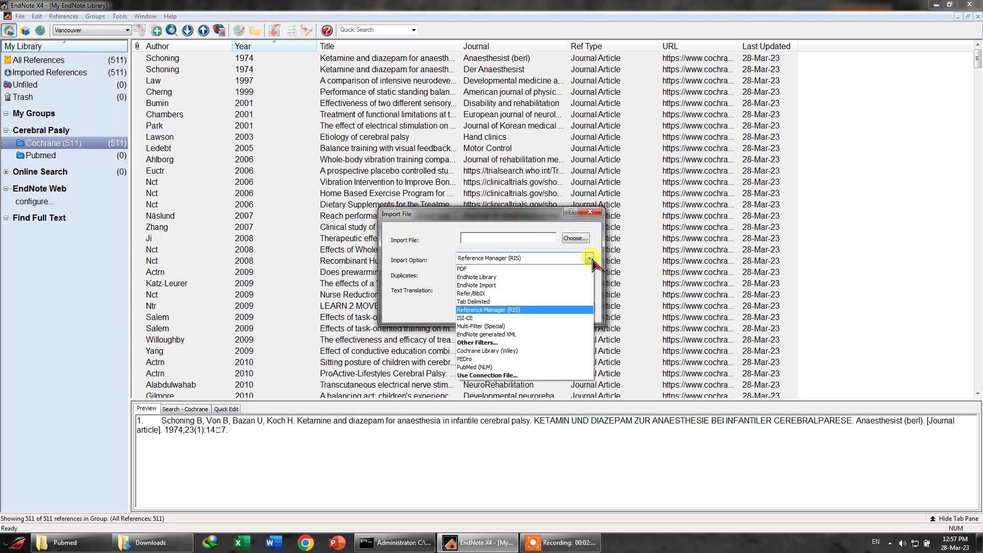
pyautogui.click(487, 367)
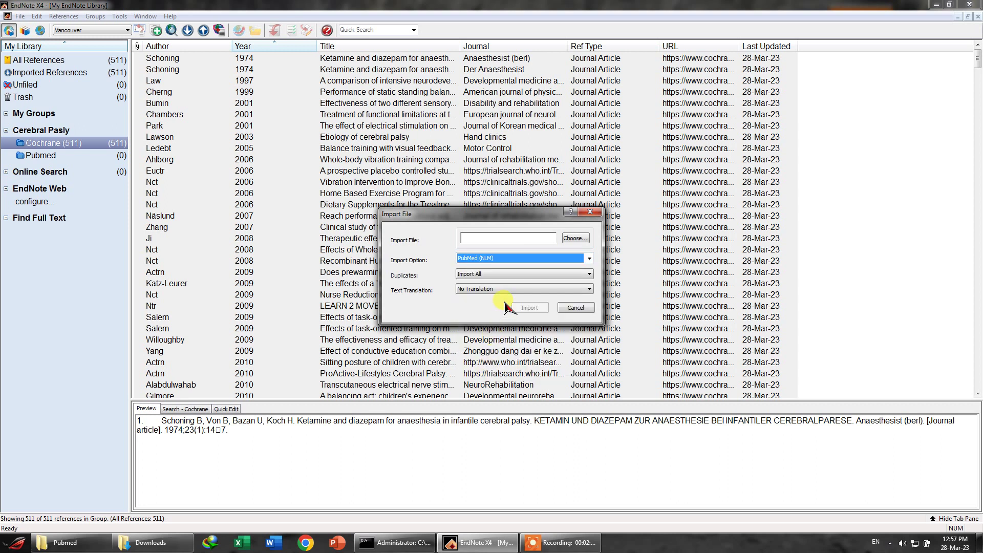
pyautogui.click(573, 238)
pyautogui.click(542, 356)
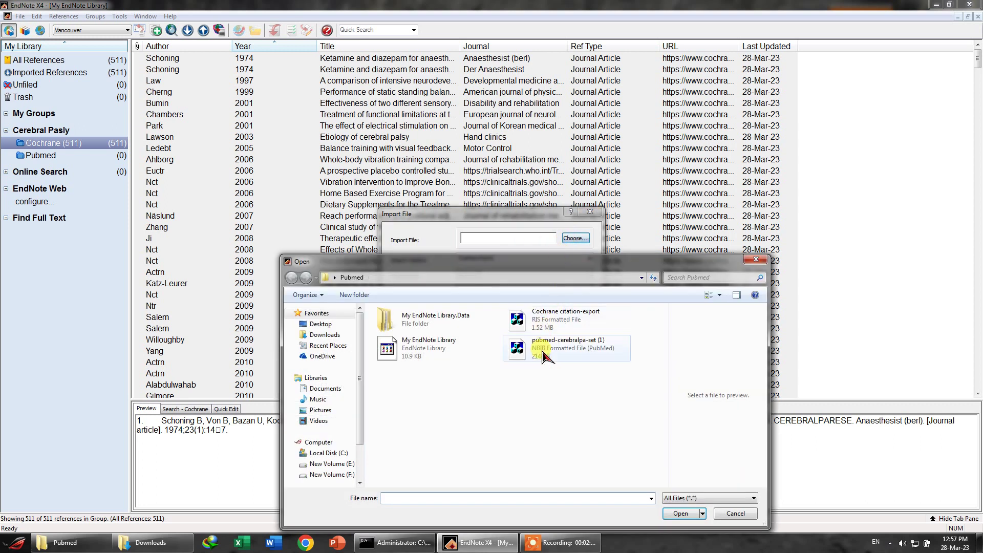
pyautogui.doubleClick(543, 357)
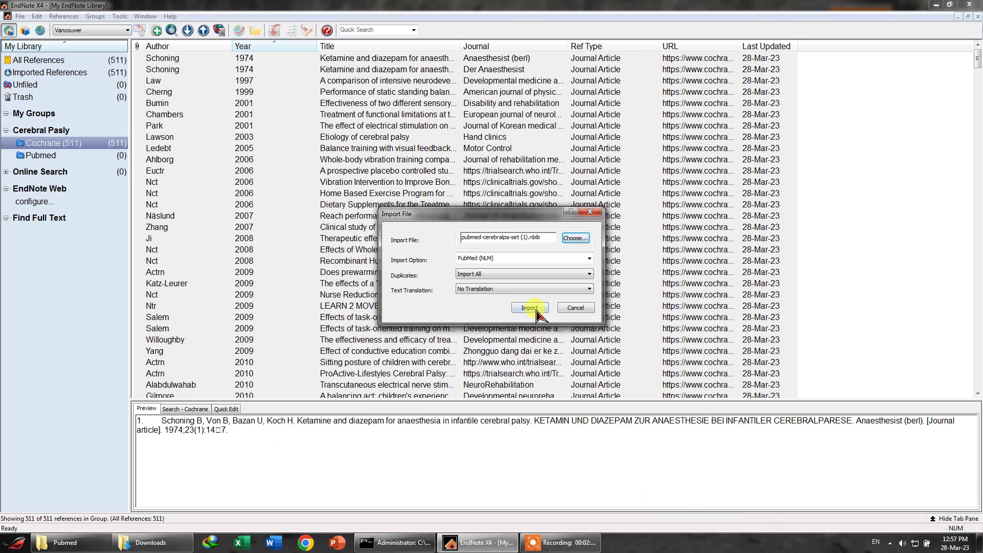
pyautogui.click(530, 307)
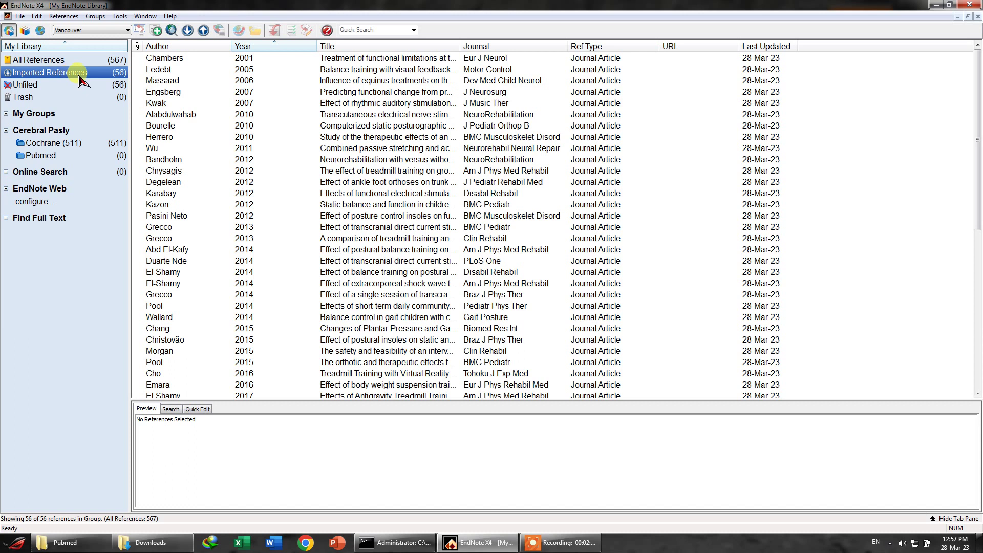
# - Select all 56 imported PubMed references and bring up the Add References To submenu
pyautogui.click(158, 62)
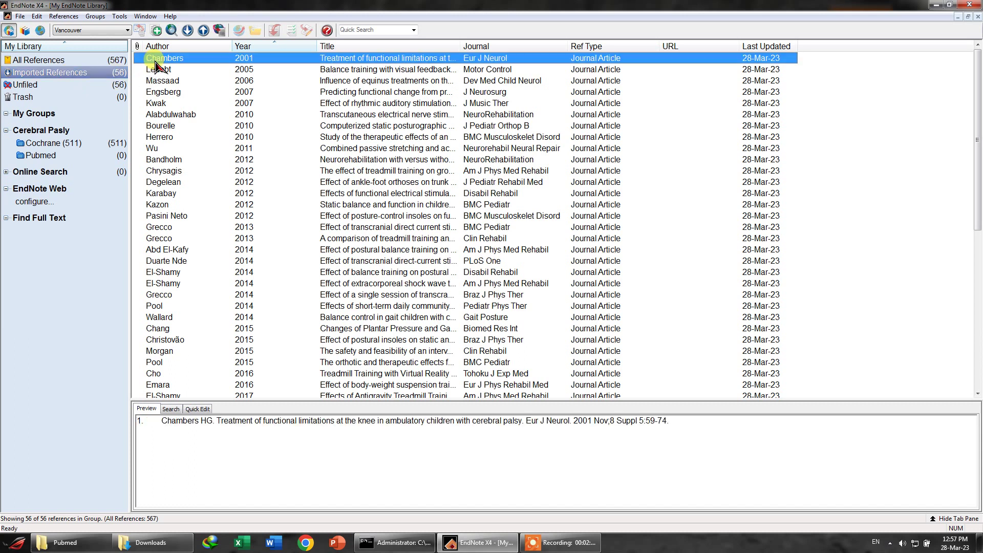
pyautogui.hotkey('ctrl', 'a')
pyautogui.rightClick(155, 62)
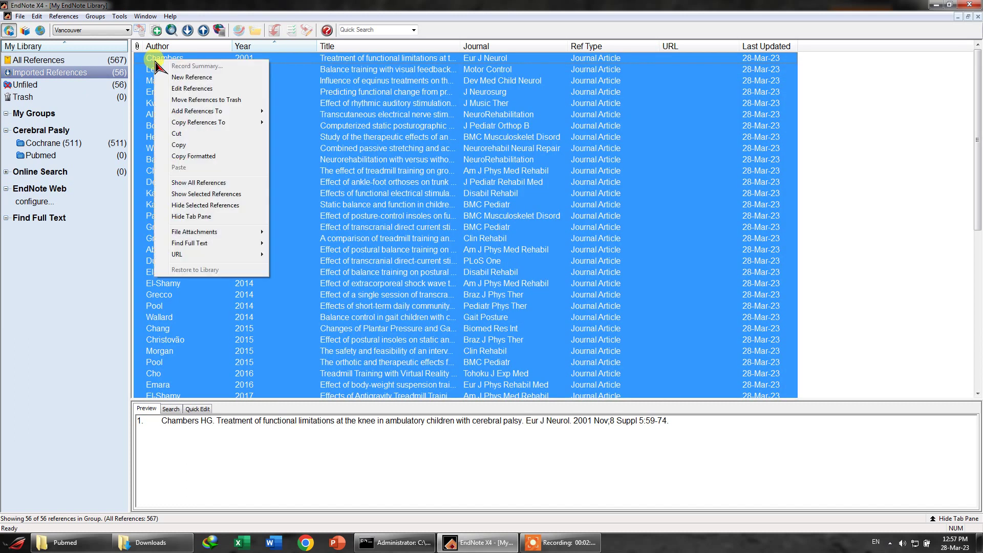
pyautogui.moveTo(249, 111)
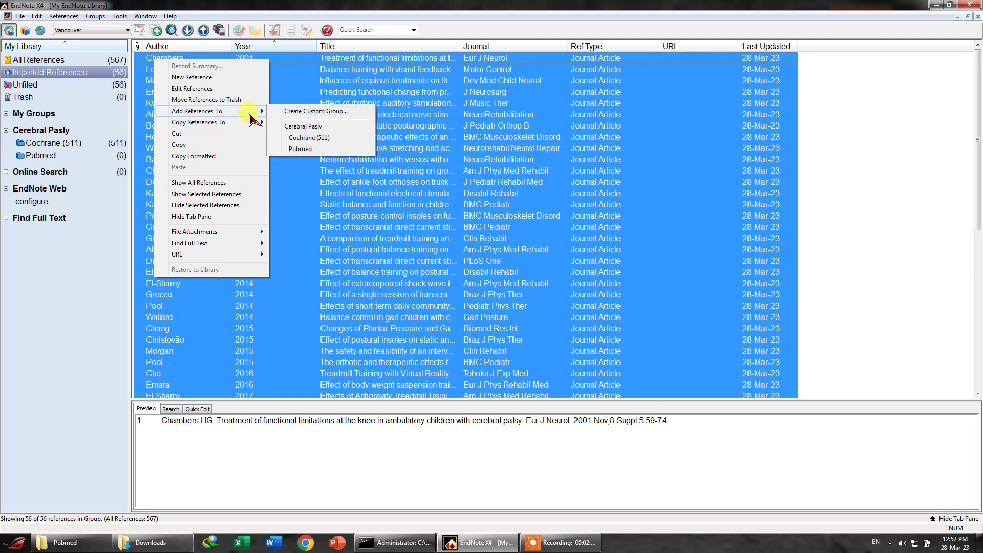
# - Put the 56 references into Pubmed, rename that group 'Pubmed (56)', and view Cochrane (511)
pyautogui.click(300, 150)
pyautogui.click(54, 155)
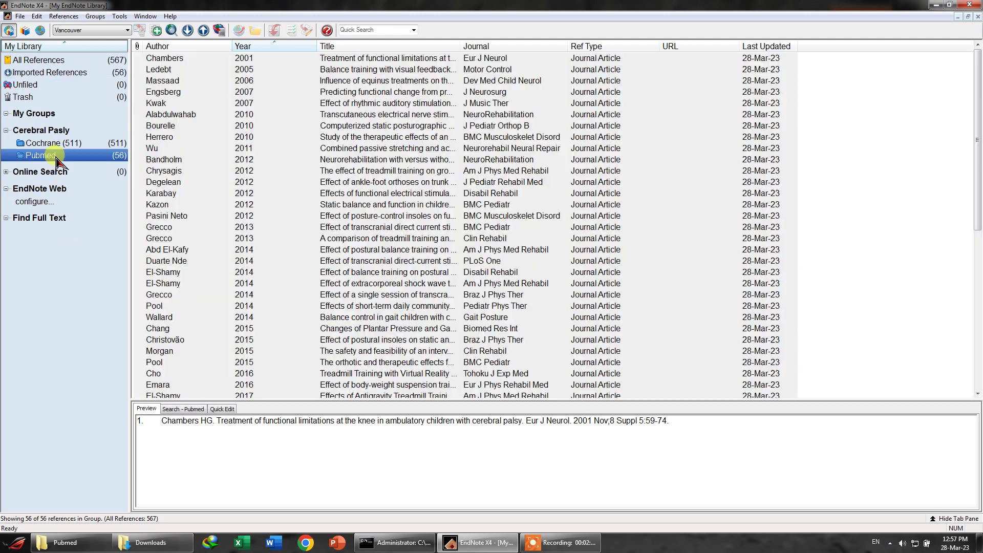
pyautogui.click(57, 156)
pyautogui.click(58, 156)
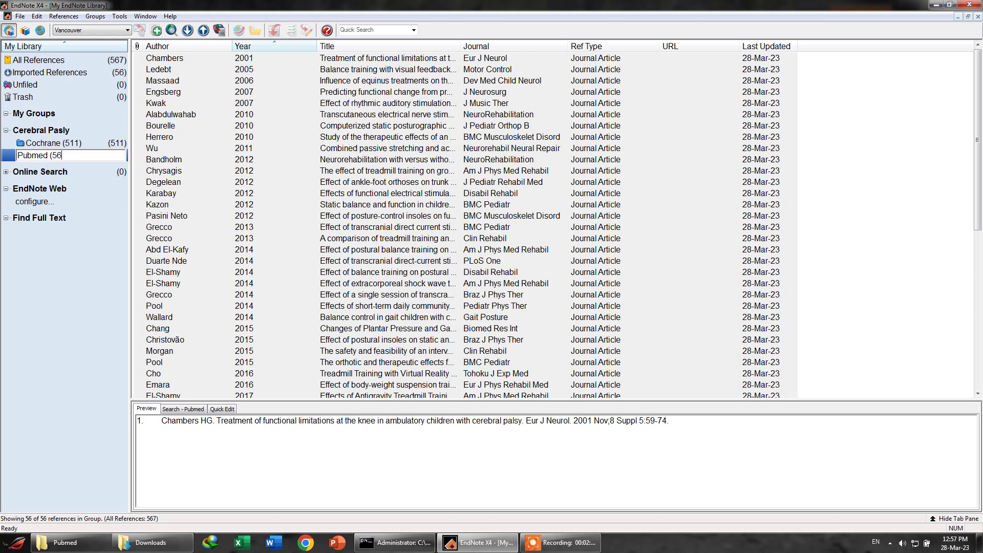
pyautogui.write('(56)')
pyautogui.click(60, 159)
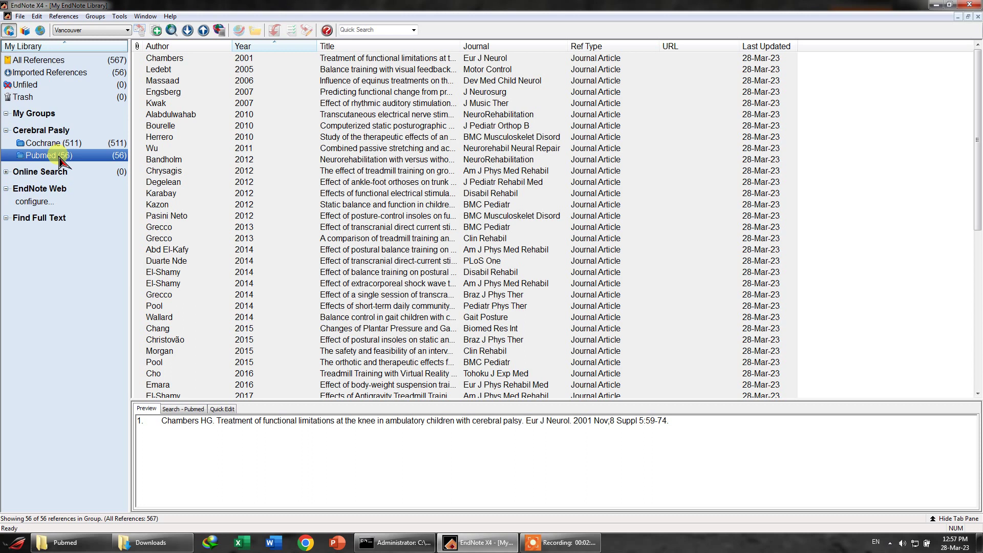
pyautogui.click(72, 145)
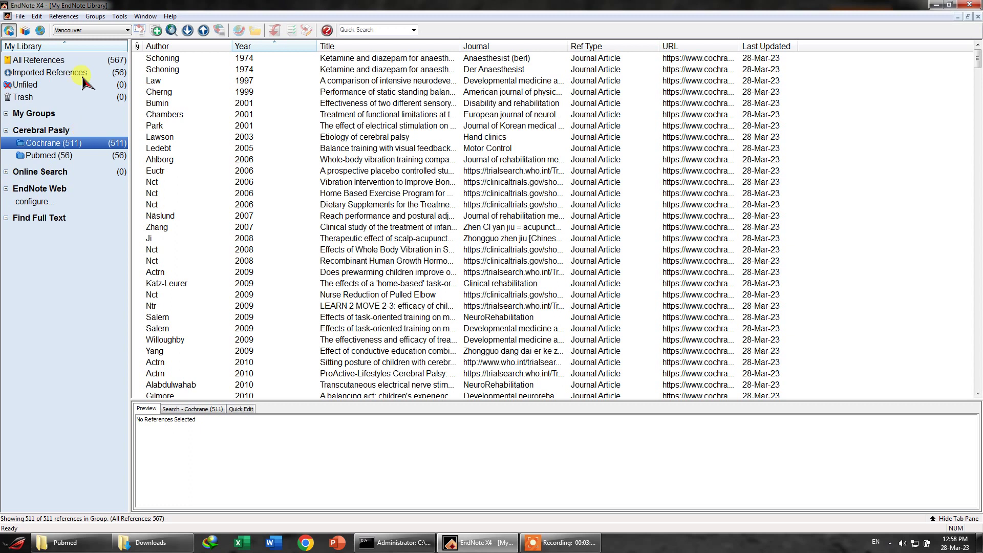
# - Select all 567 references under All References and run References > Find Duplicates
pyautogui.click(101, 62)
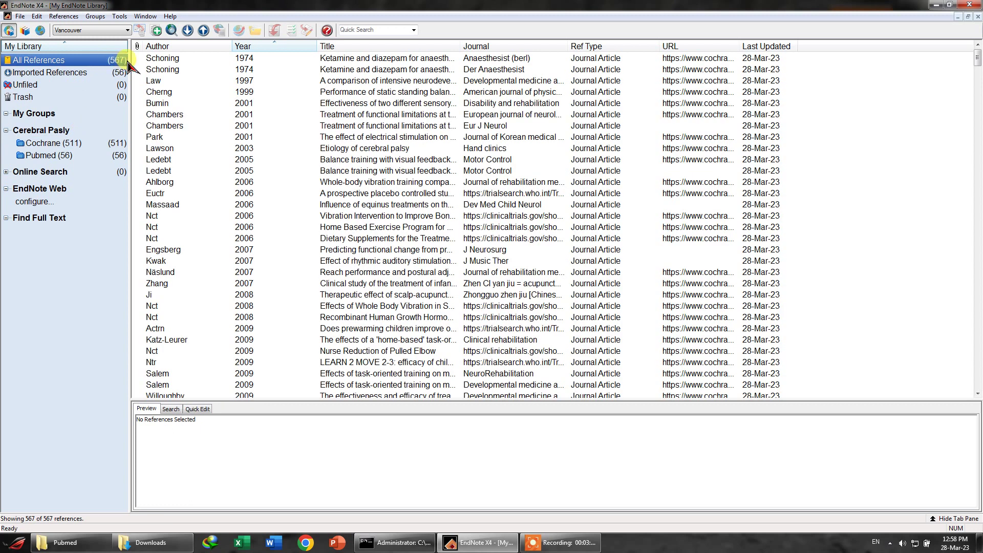
pyautogui.click(159, 59)
pyautogui.hotkey('ctrl', 'a')
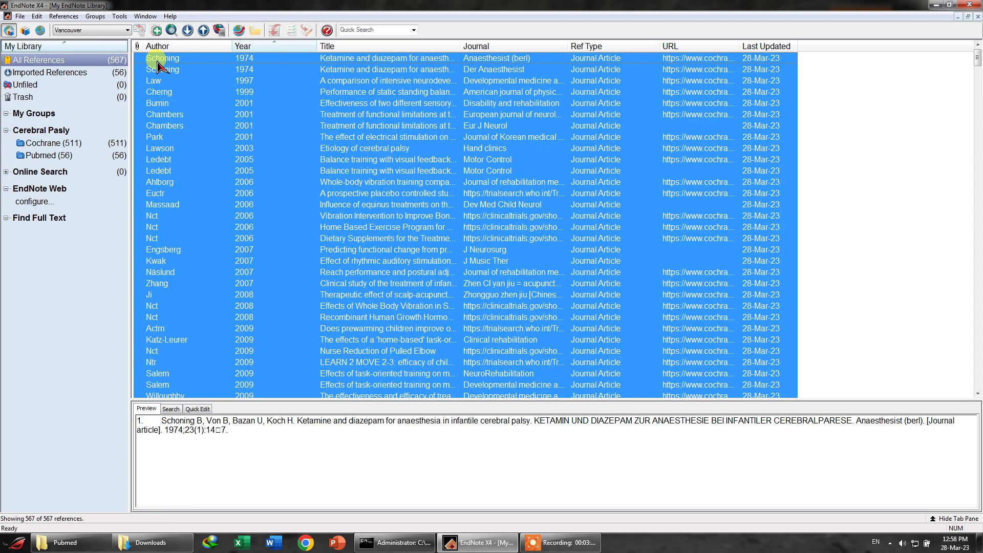
pyautogui.click(37, 16)
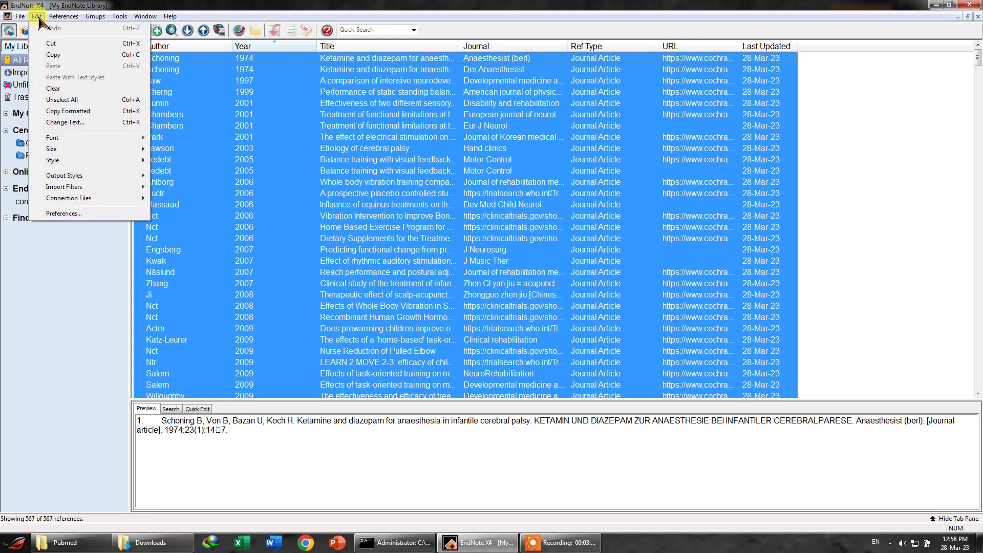
pyautogui.moveTo(59, 18)
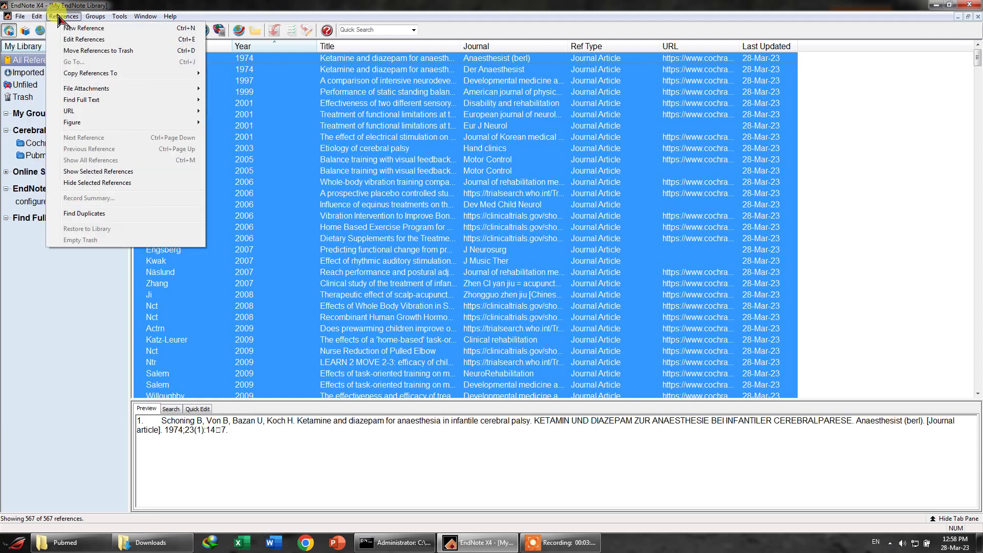
pyautogui.click(85, 213)
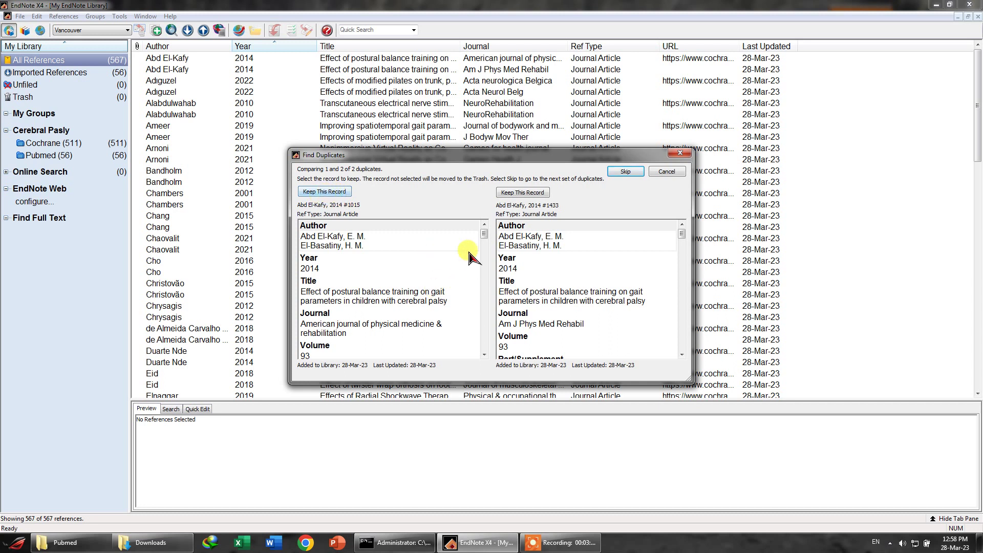
# - Keep the left record of each duplicate pair, Adiguzel through Wallard, trashing 45 duplicates
pyautogui.moveTo(484, 234)
pyautogui.mouseDown()
pyautogui.moveTo(485, 328)
pyautogui.moveTo(486, 233)
pyautogui.mouseUp()
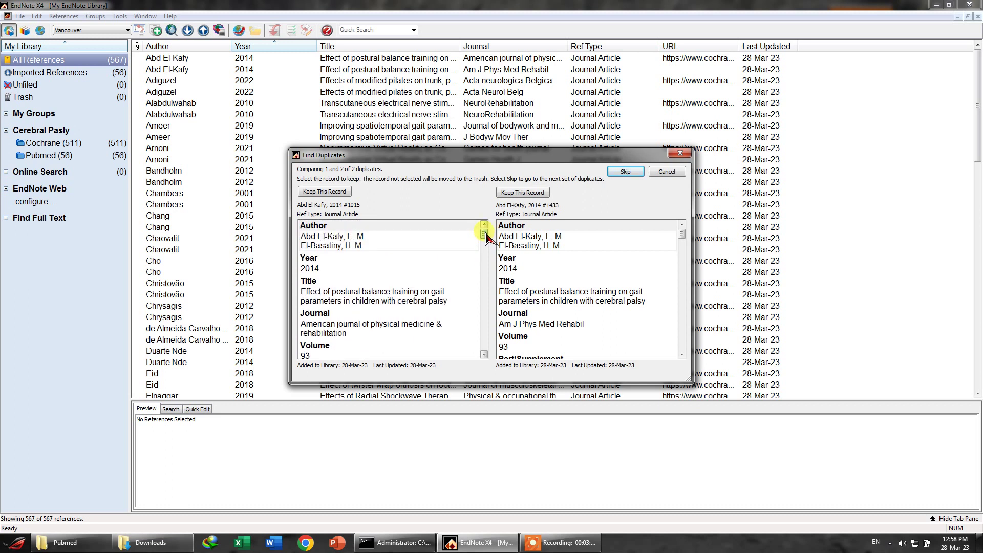
pyautogui.click(335, 194)
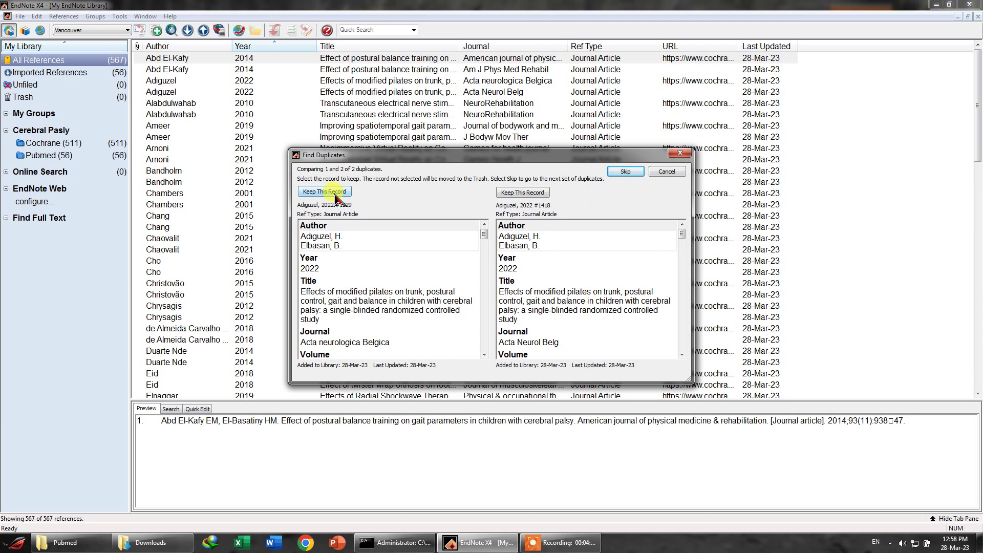
pyautogui.click(336, 193)
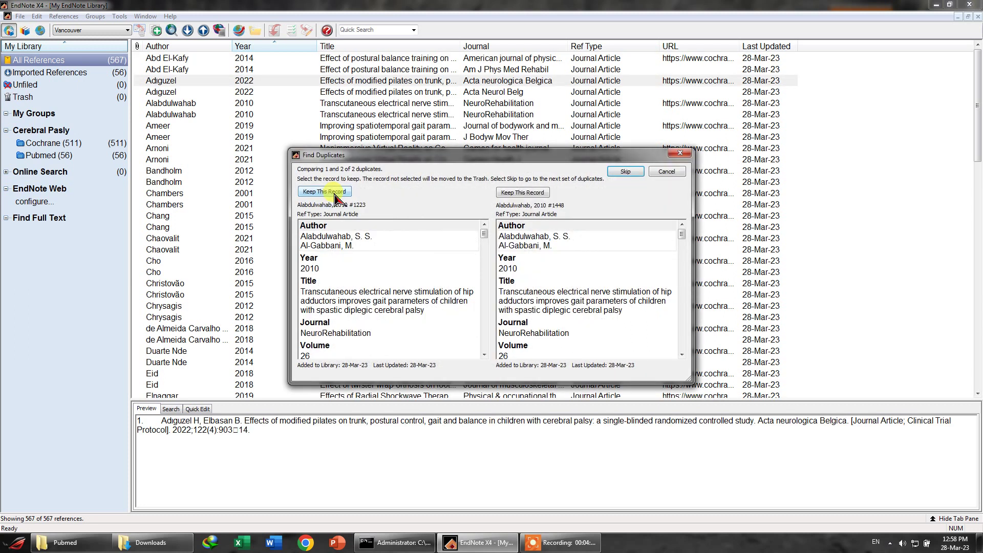
pyautogui.click(335, 193)
pyautogui.click(336, 194)
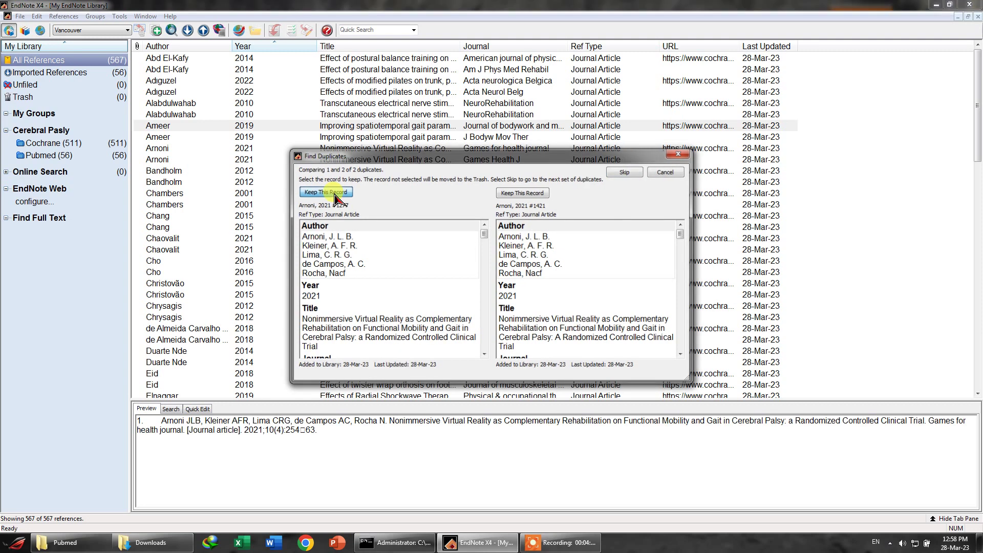
pyautogui.click(336, 193)
pyautogui.click(335, 194)
pyautogui.click(335, 193)
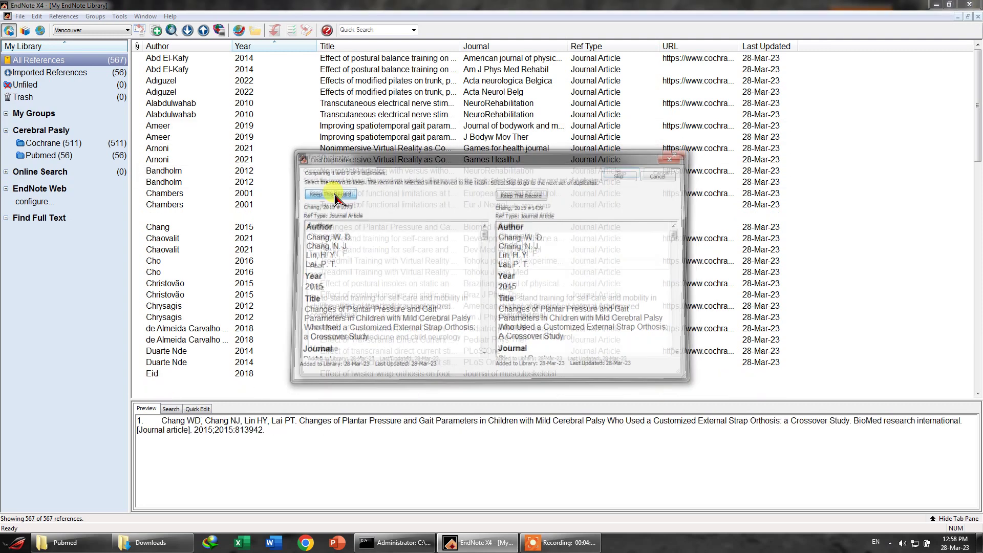
pyautogui.click(335, 193)
pyautogui.click(335, 194)
pyautogui.click(336, 193)
pyautogui.click(336, 193)
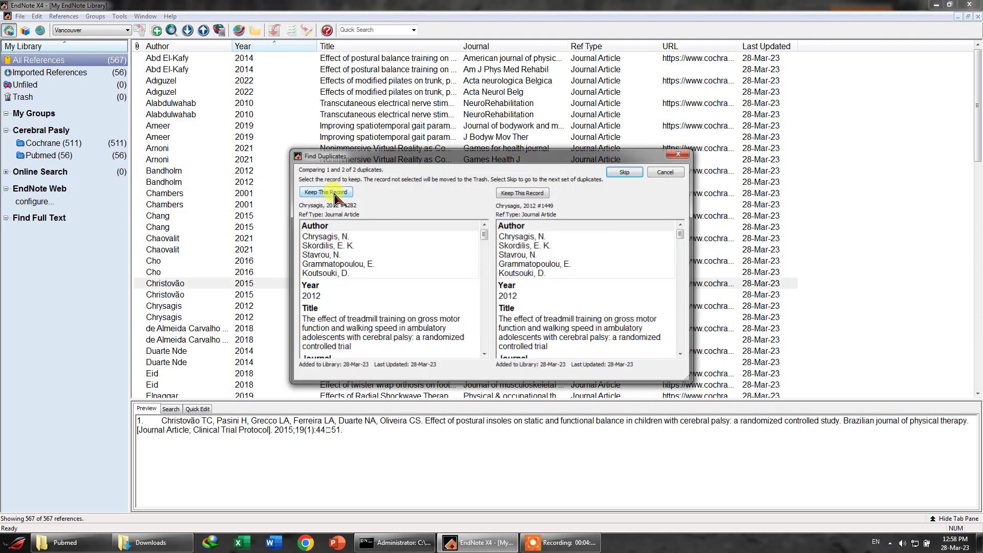
pyautogui.click(336, 194)
pyautogui.click(335, 193)
pyautogui.click(335, 193)
pyautogui.click(335, 193)
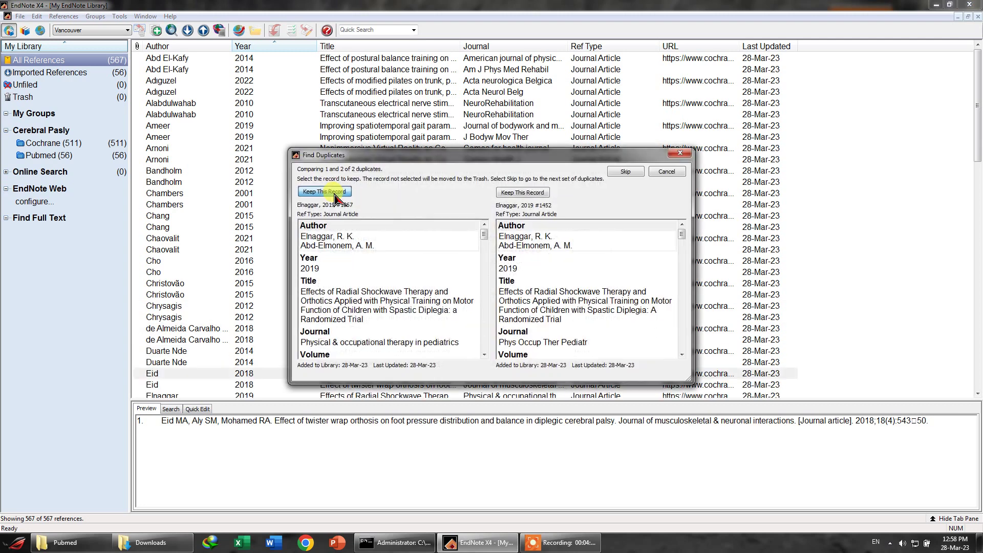
pyautogui.click(335, 193)
pyautogui.click(335, 194)
pyautogui.click(336, 194)
pyautogui.click(335, 194)
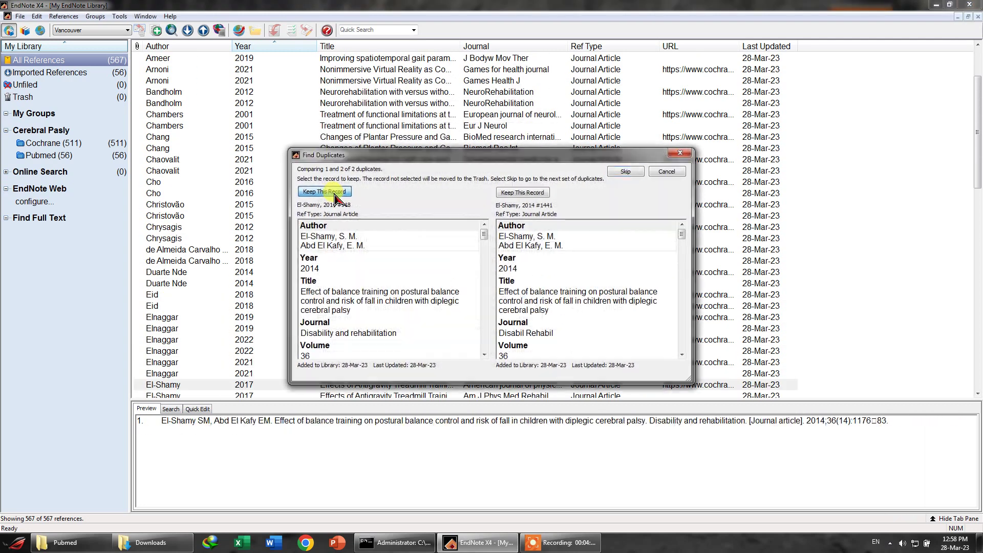
pyautogui.click(335, 194)
pyautogui.click(335, 194)
pyautogui.click(335, 193)
pyautogui.click(336, 194)
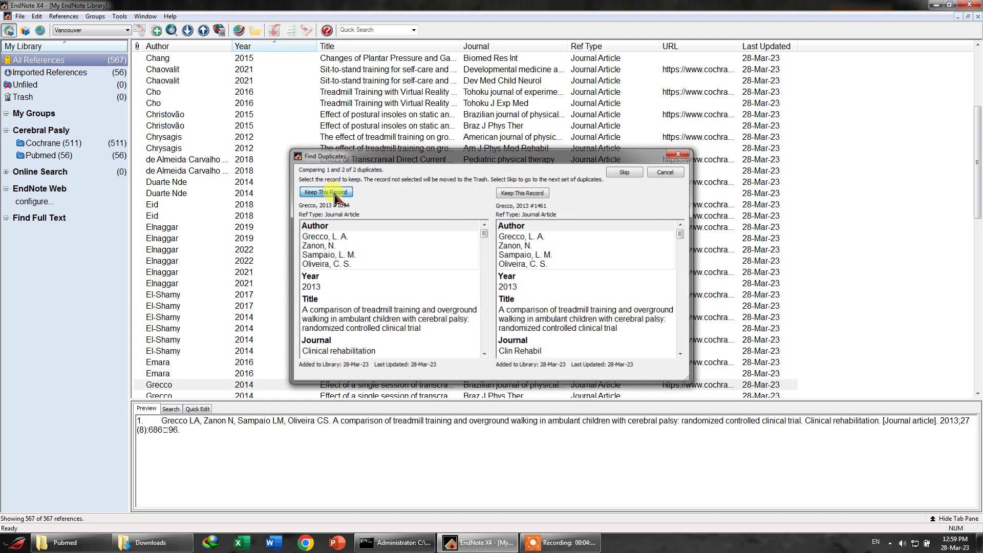
pyautogui.click(336, 193)
pyautogui.click(335, 193)
pyautogui.click(335, 193)
pyautogui.click(335, 194)
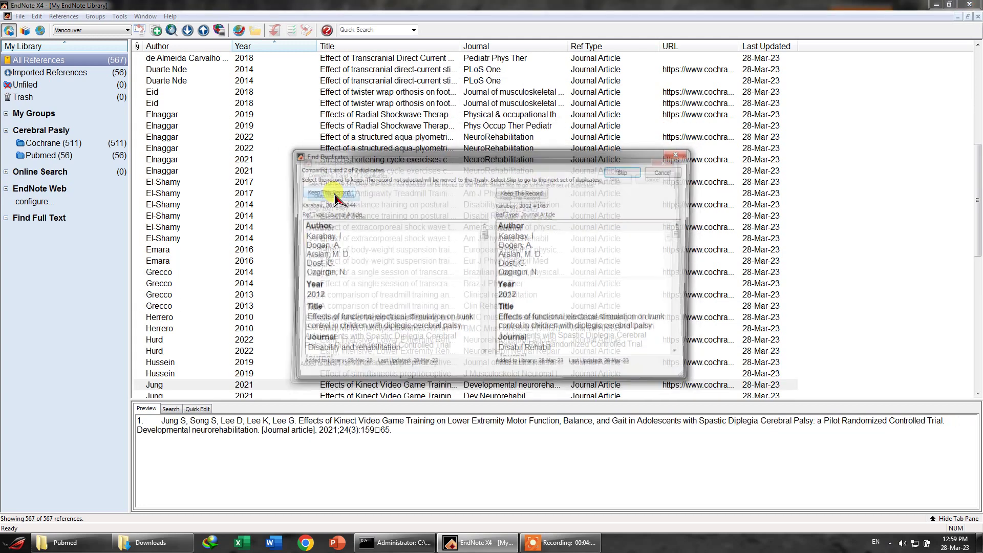
pyautogui.click(330, 194)
pyautogui.click(331, 194)
pyautogui.click(330, 193)
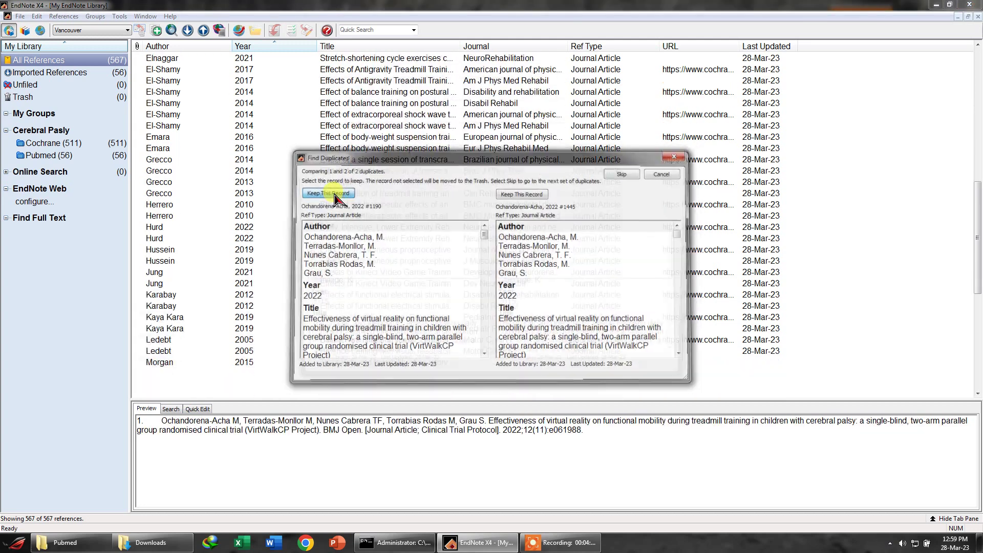
pyautogui.click(330, 194)
pyautogui.click(330, 194)
pyautogui.click(330, 194)
pyautogui.click(330, 194)
pyautogui.click(330, 194)
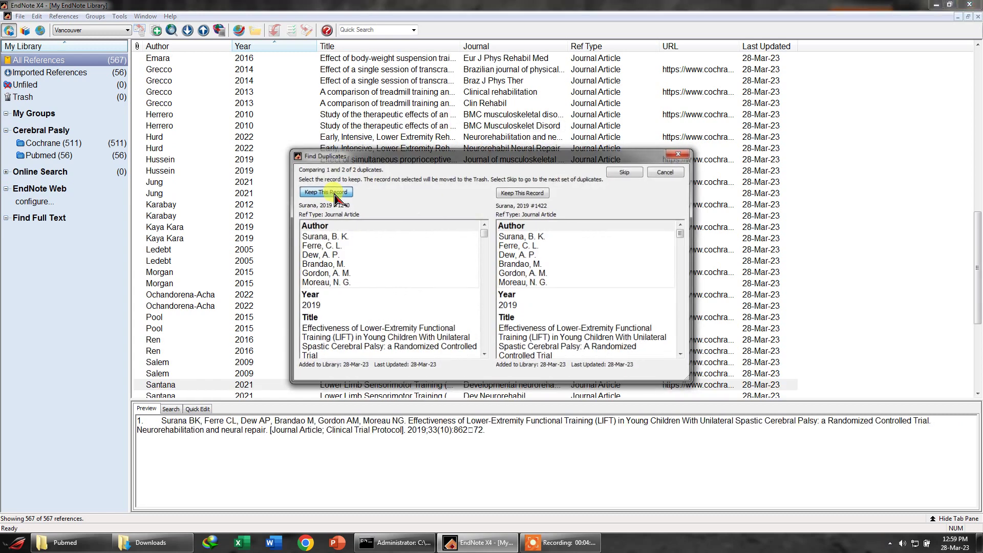
pyautogui.click(335, 194)
pyautogui.click(336, 193)
pyautogui.click(336, 193)
pyautogui.click(338, 193)
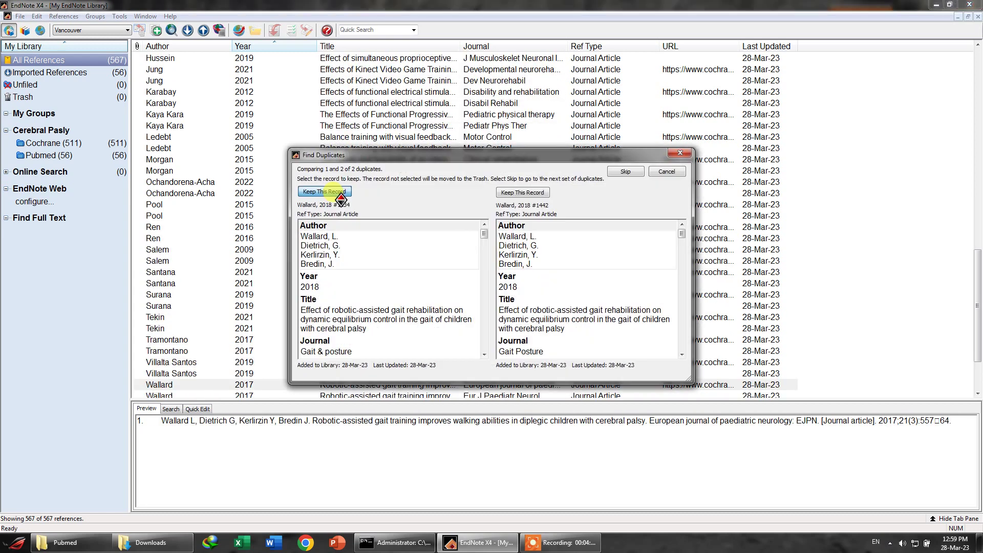
pyautogui.click(337, 193)
pyautogui.click(336, 193)
pyautogui.click(336, 194)
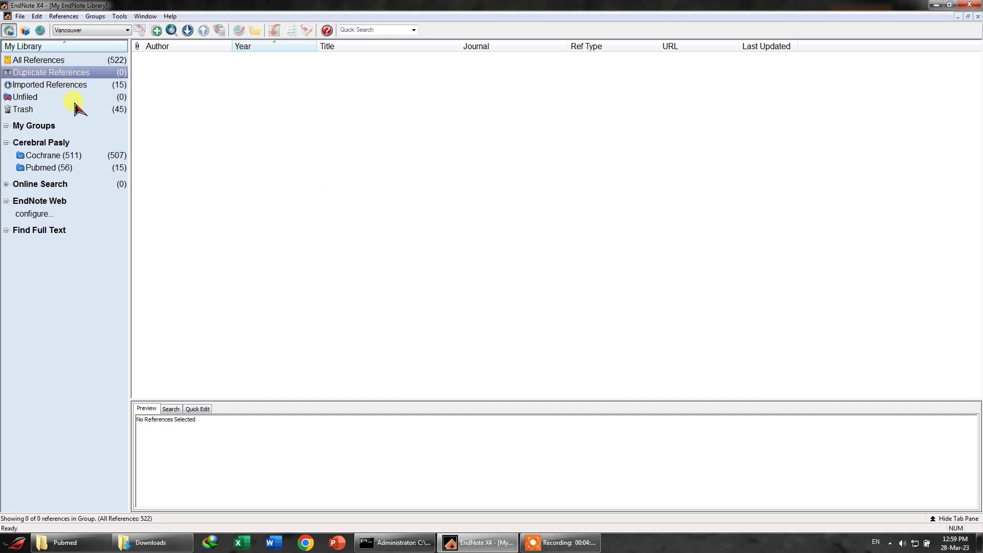
# - Show all 522 references, then list and briefly select the 15 references left in Pubmed
pyautogui.click(87, 60)
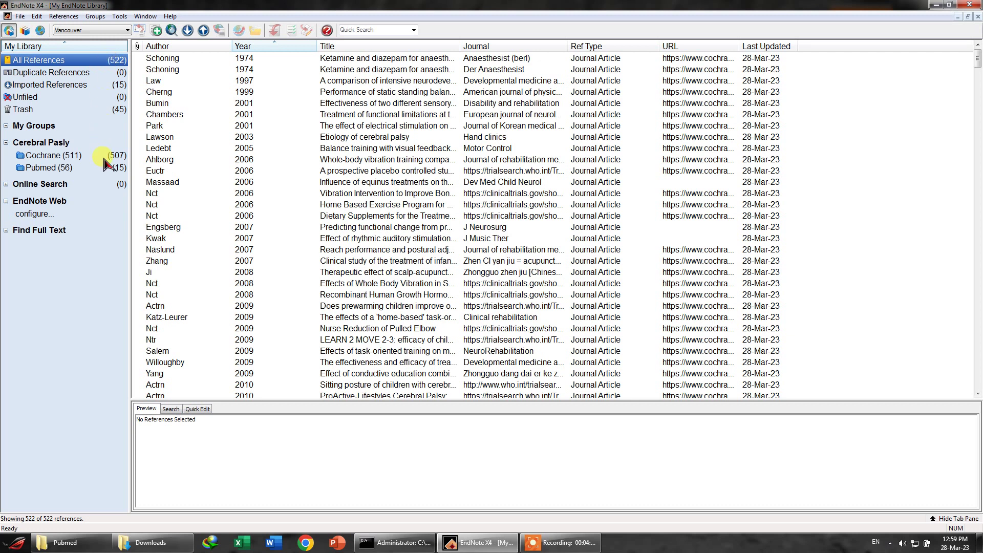
pyautogui.click(72, 169)
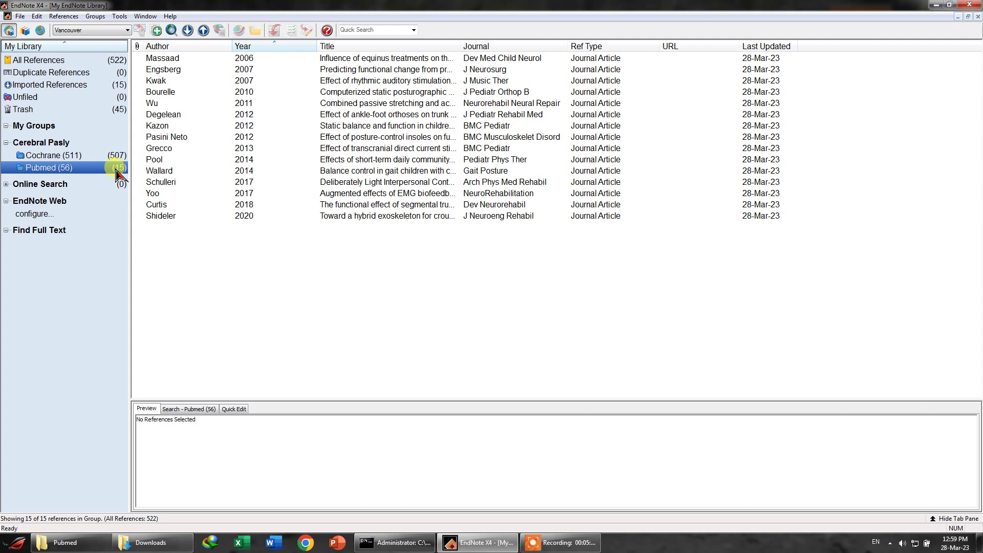
pyautogui.moveTo(307, 259); pyautogui.dragTo(217, 46)
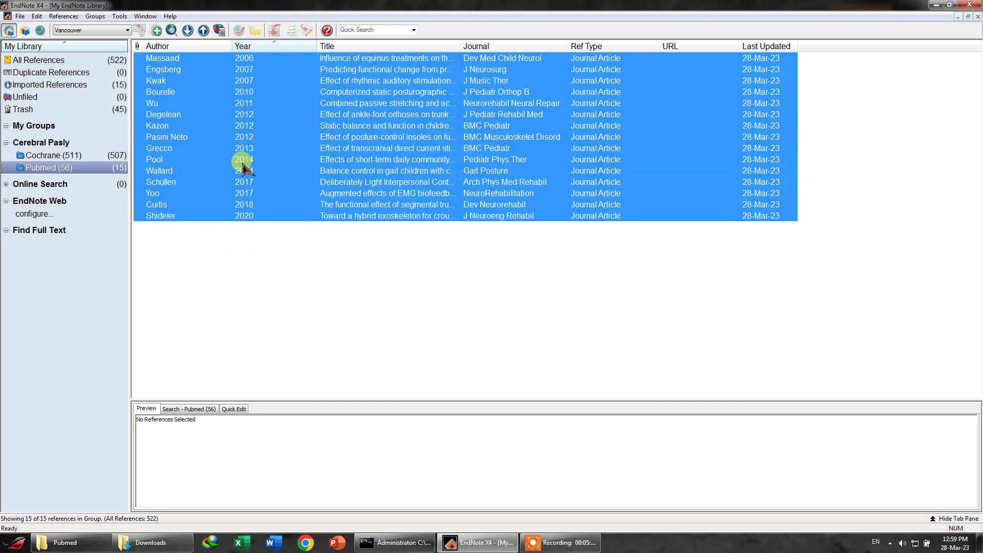
pyautogui.click(243, 228)
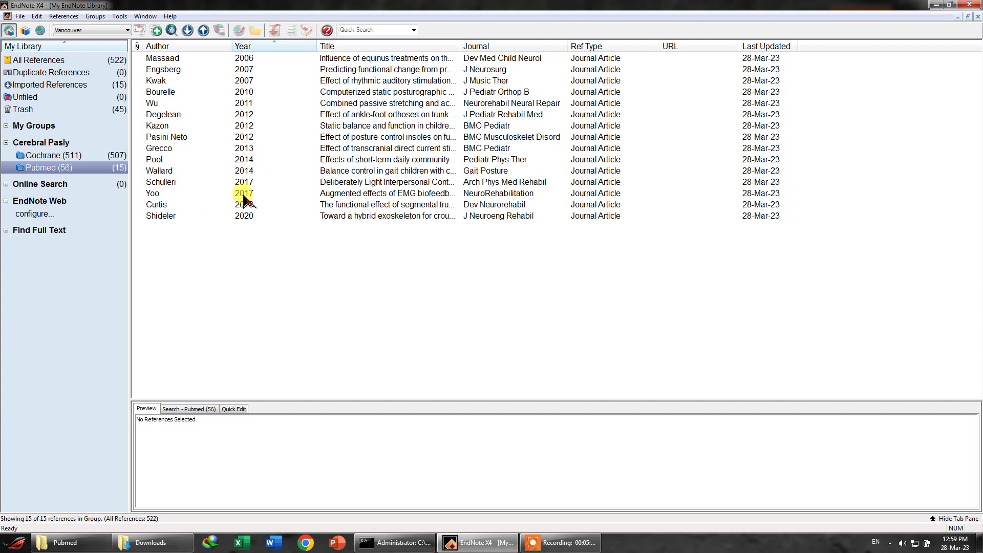
# - Compare the 507 Cochrane references with the 15 Pubmed references
pyautogui.click(75, 159)
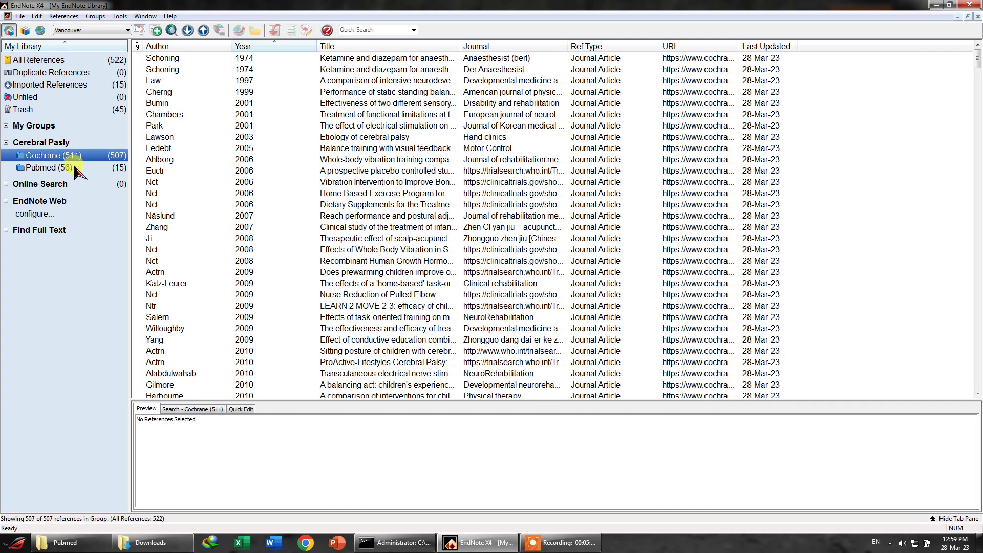
pyautogui.click(71, 169)
pyautogui.click(75, 156)
pyautogui.click(74, 162)
pyautogui.click(74, 157)
pyautogui.click(77, 167)
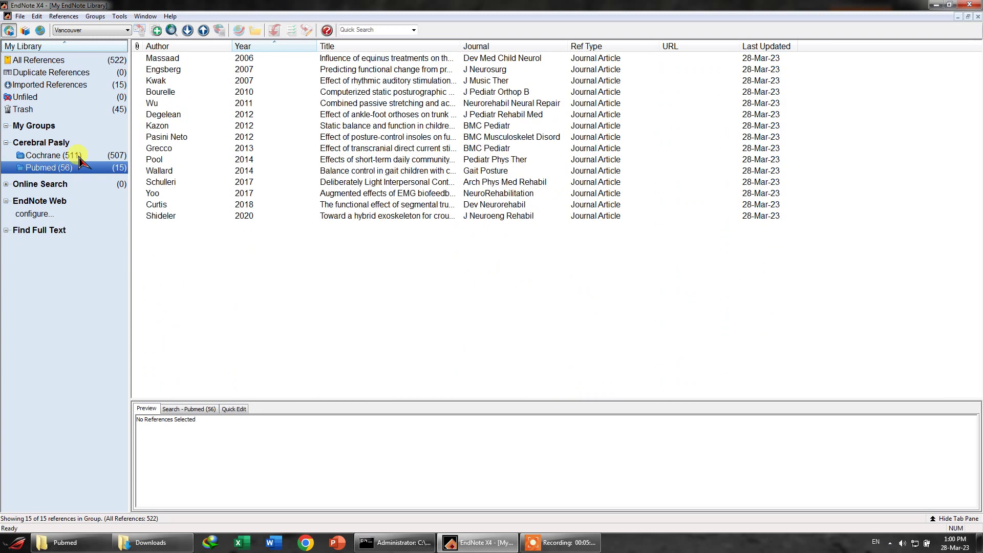
pyautogui.click(76, 157)
# - Return to All References and select the first reference, Schoning 1974
pyautogui.click(78, 167)
pyautogui.click(77, 156)
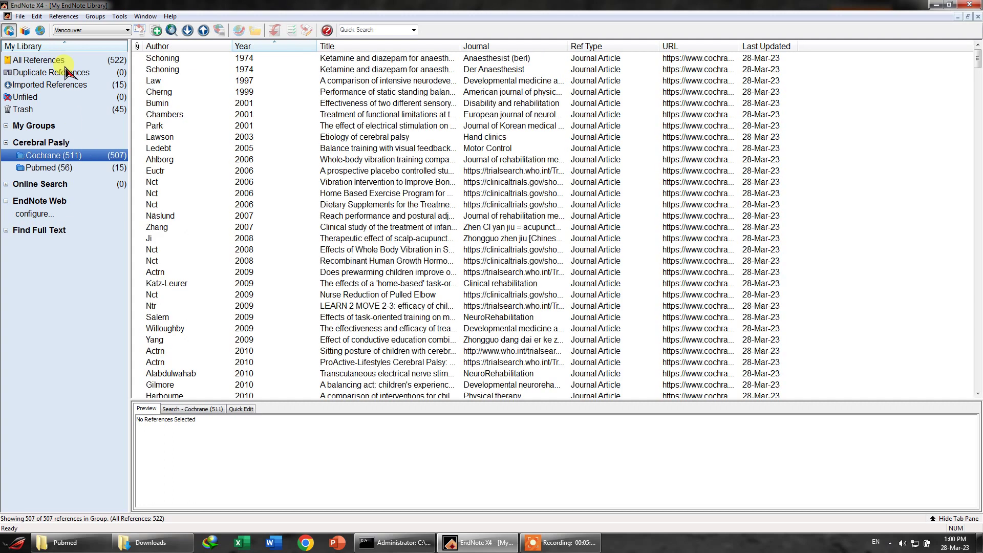
pyautogui.click(66, 61)
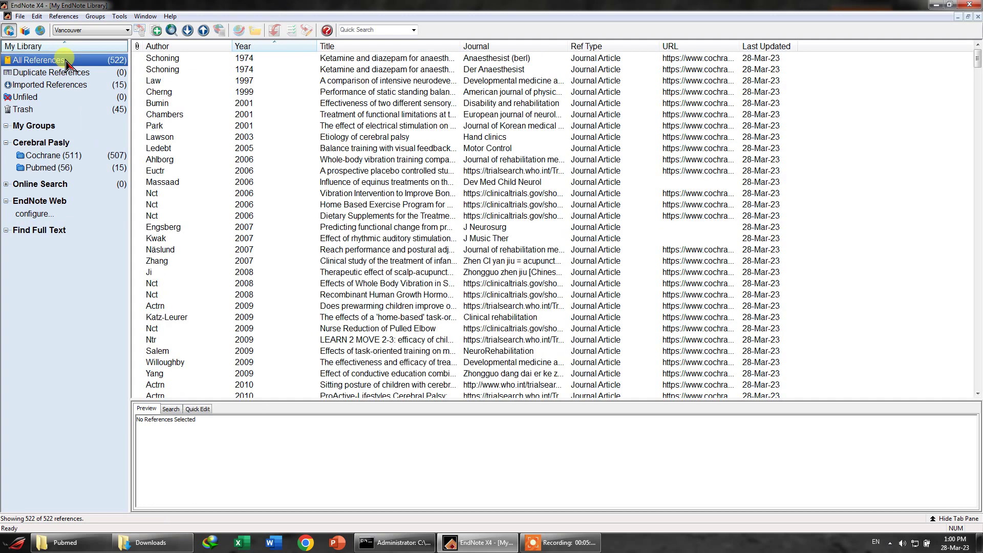
pyautogui.click(162, 60)
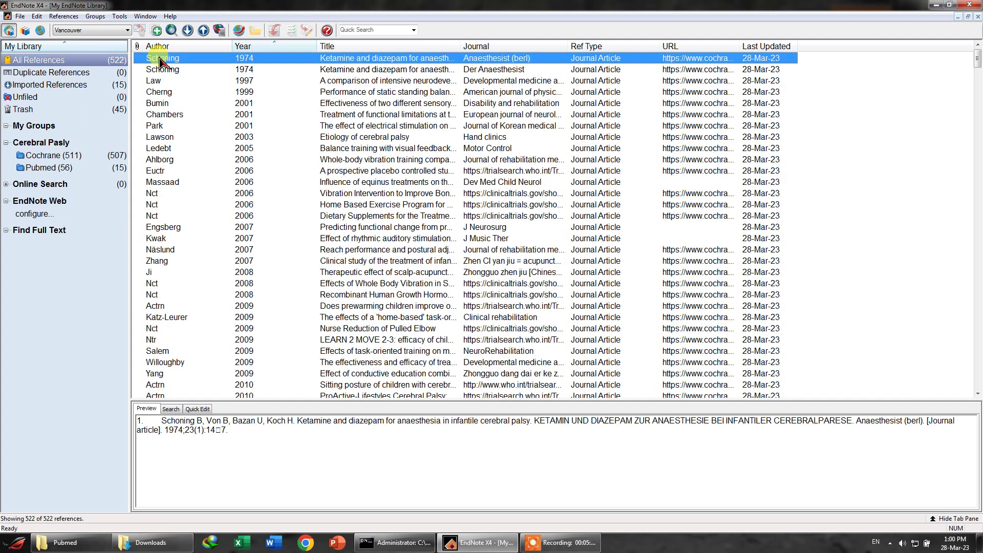
# - Select and copy all 522 references, then start a new blank Excel workbook
pyautogui.hotkey('ctrl', 'a')
pyautogui.rightClick(160, 61)
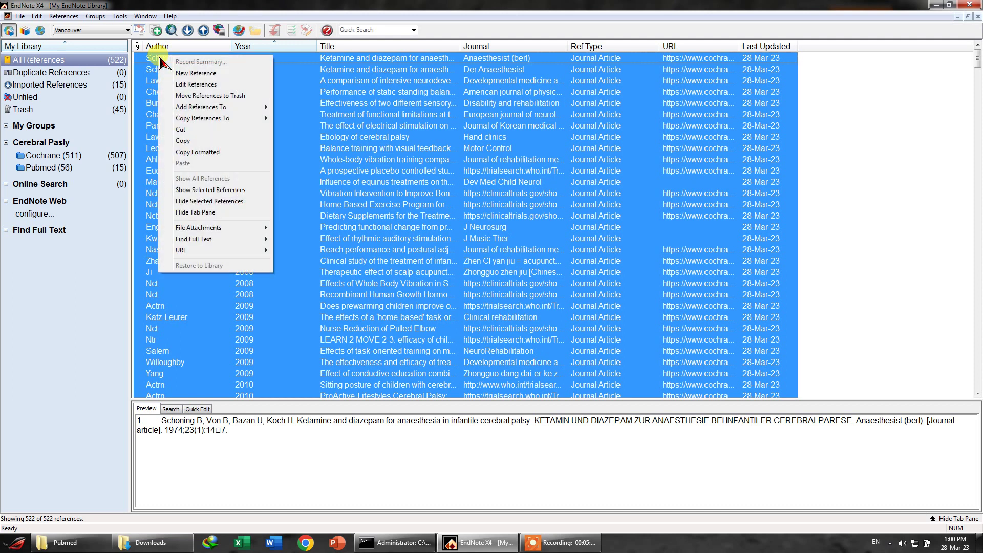
pyautogui.click(192, 142)
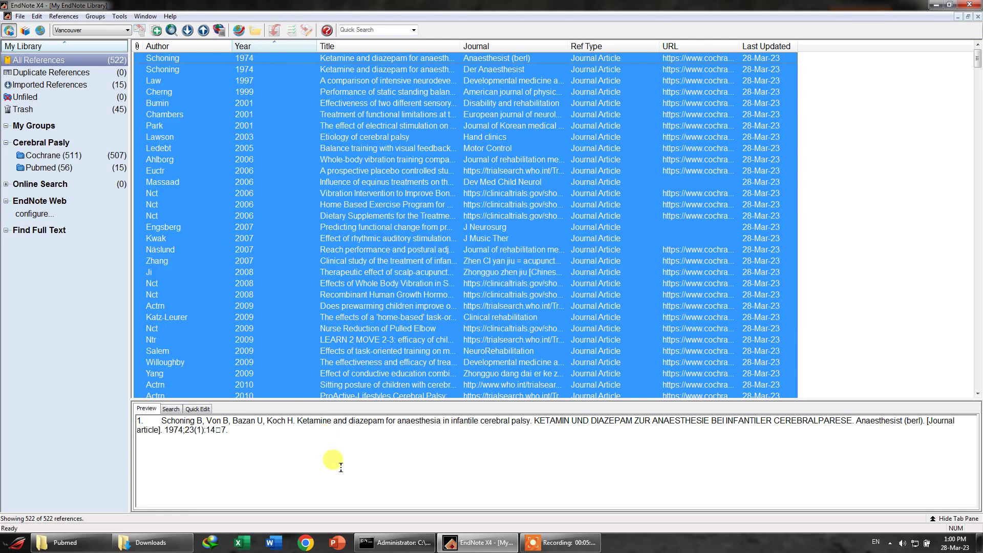
pyautogui.click(238, 547)
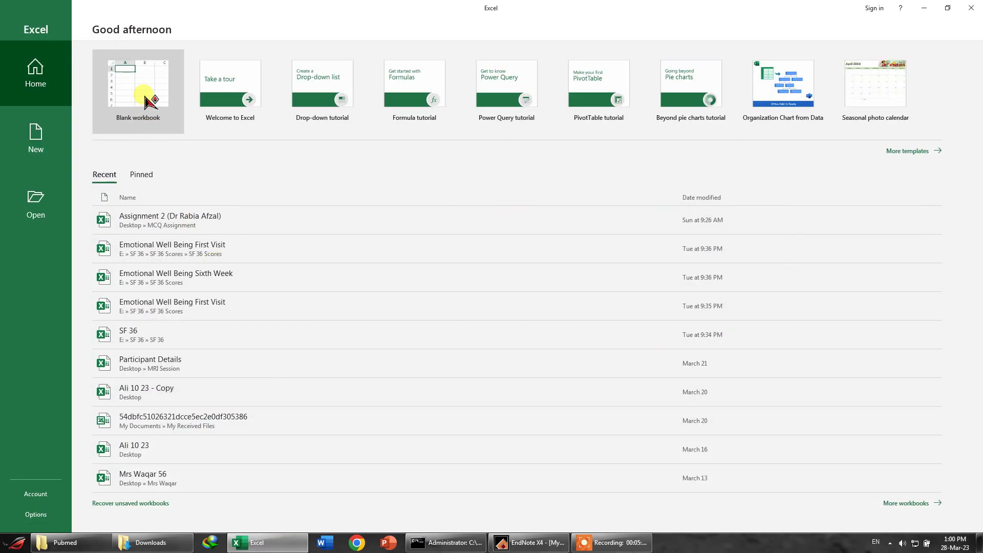
pyautogui.click(143, 94)
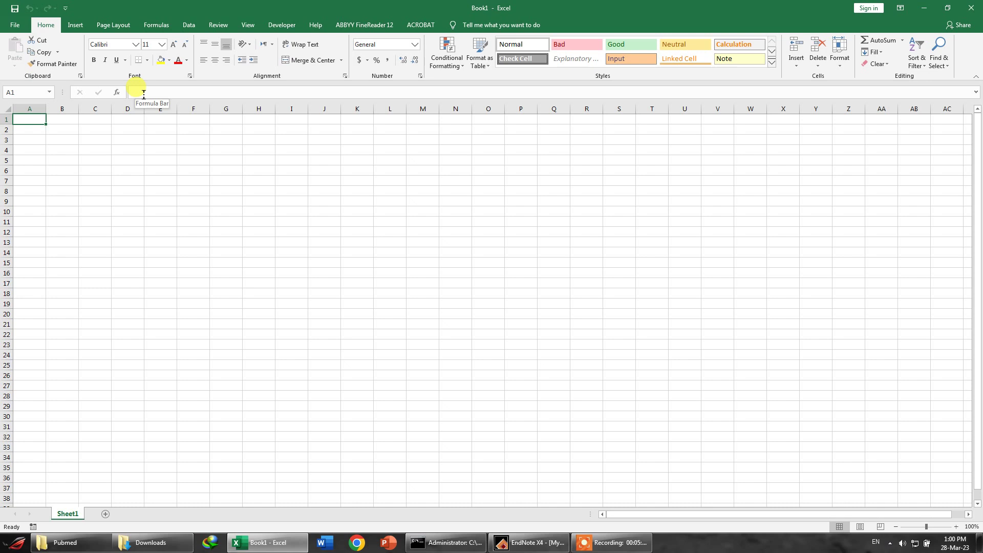
# - Copy all 522 EndNote references again, this time as formatted citations
pyautogui.click(527, 542)
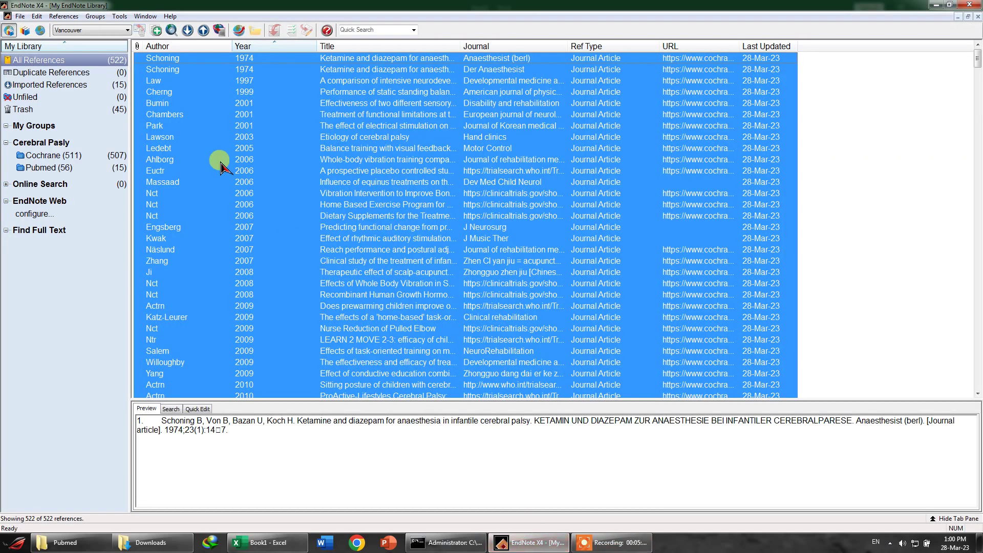
pyautogui.rightClick(190, 60)
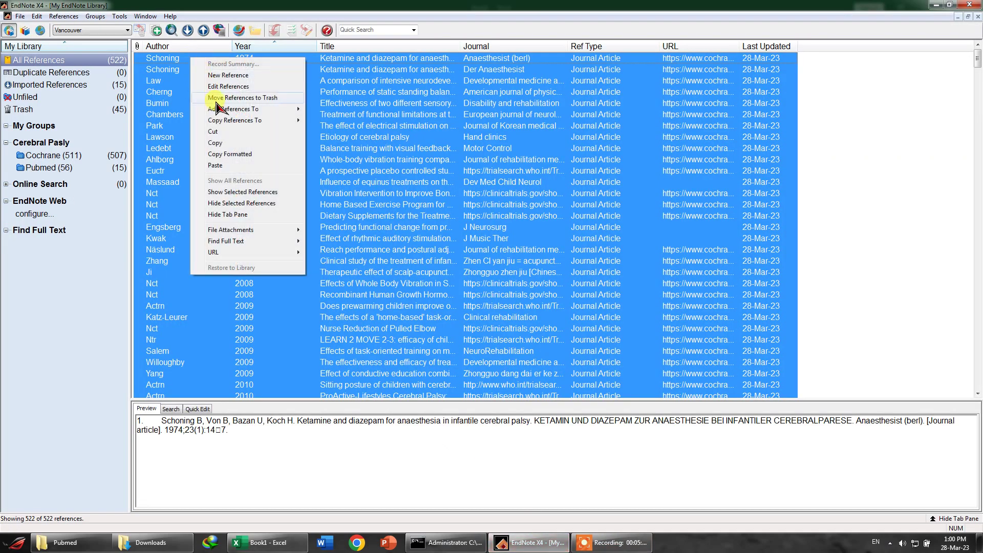
pyautogui.click(225, 142)
pyautogui.click(267, 542)
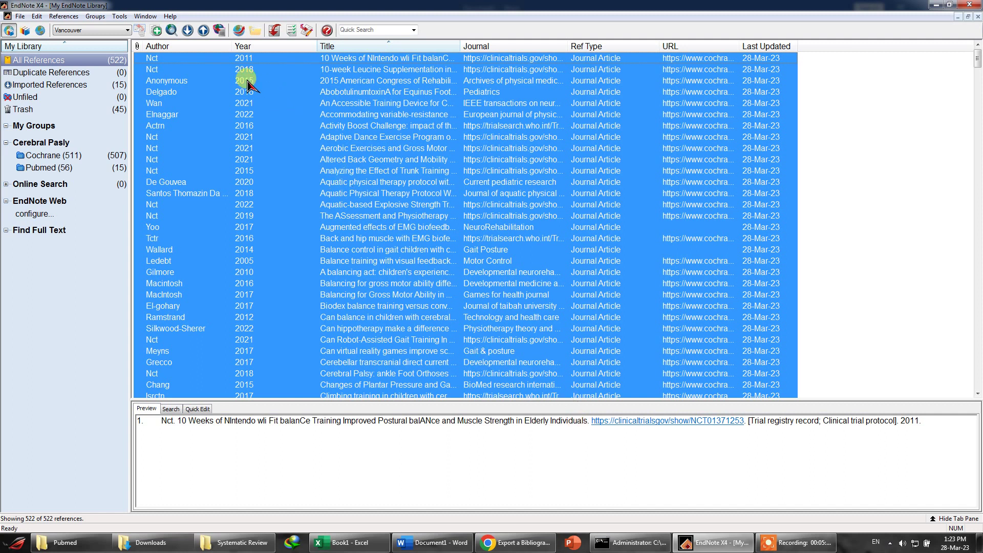
pyautogui.rightClick(225, 59)
pyautogui.click(280, 154)
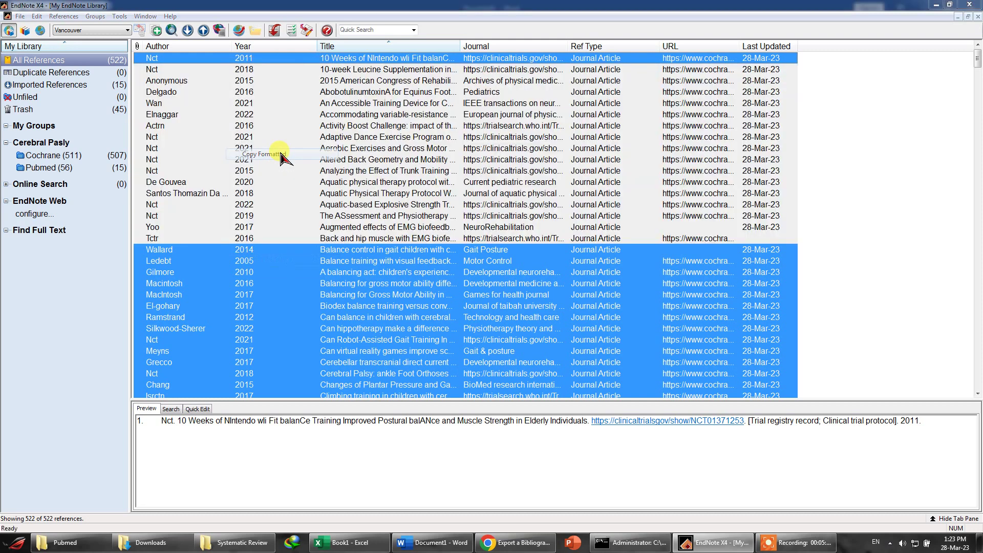
# - Paste the formatted reference list into the blank Word document
pyautogui.click(433, 542)
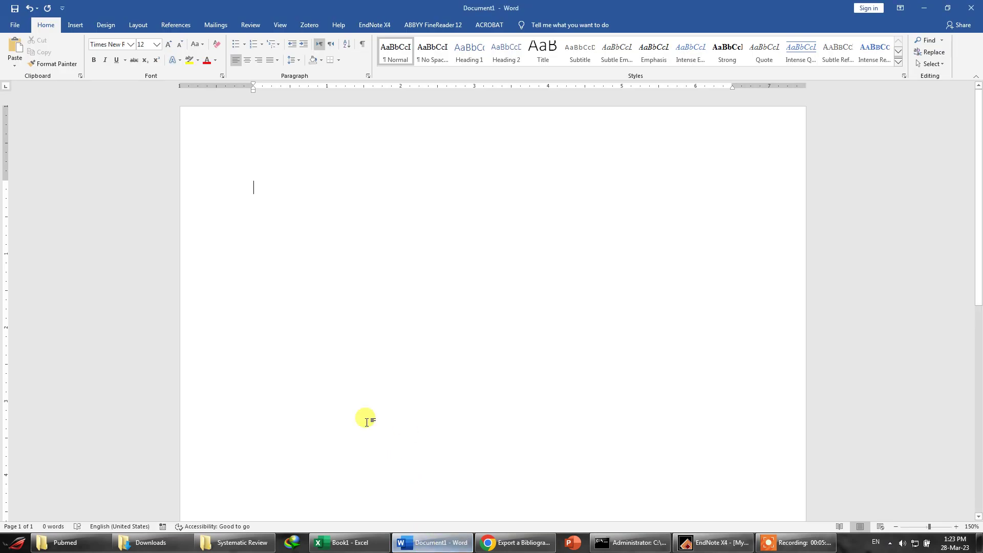
pyautogui.click(351, 395)
pyautogui.hotkey('ctrl', 'v')
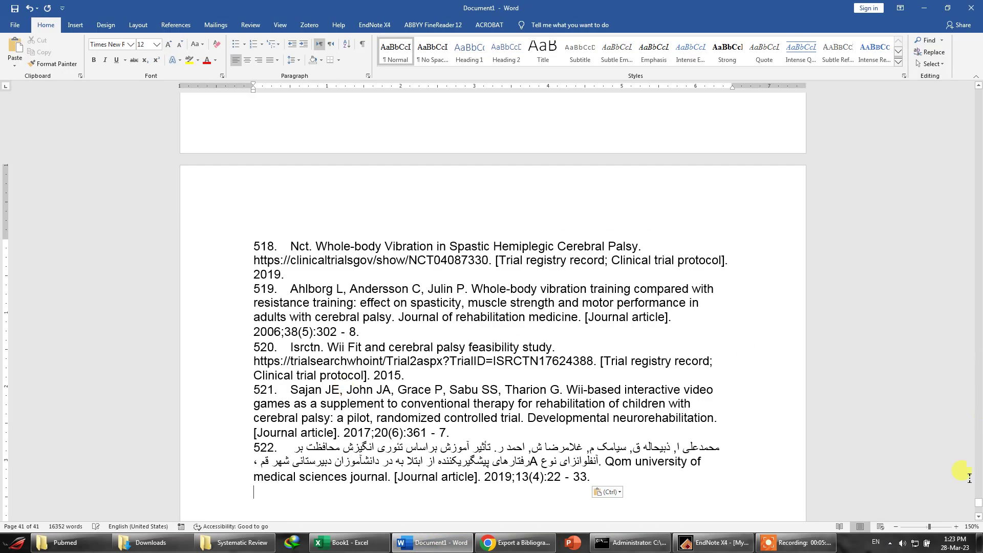
pyautogui.moveTo(978, 508); pyautogui.dragTo(978, 81)
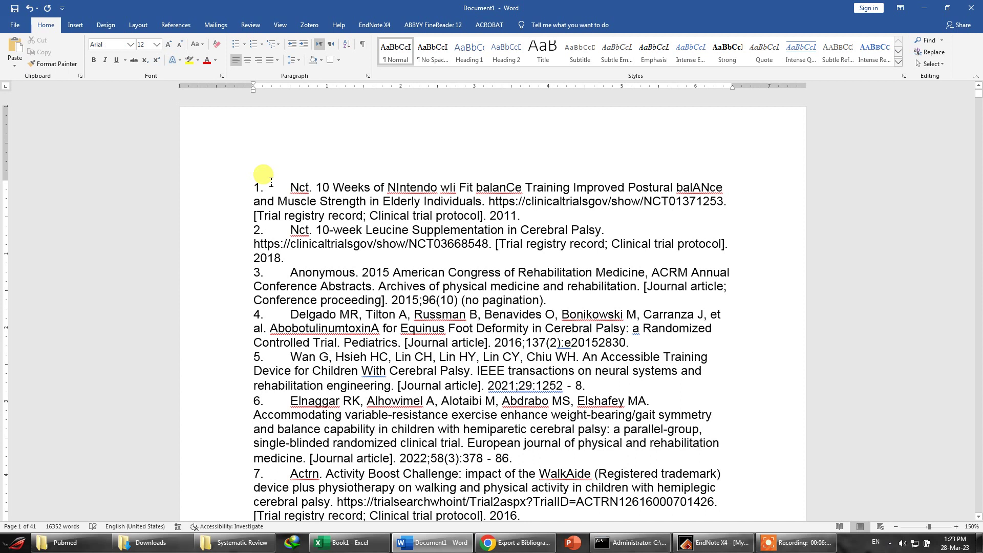
# - Select all the references and start Convert Text to Table with 2 columns
pyautogui.hotkey('ctrl', 'a')
pyautogui.click(77, 27)
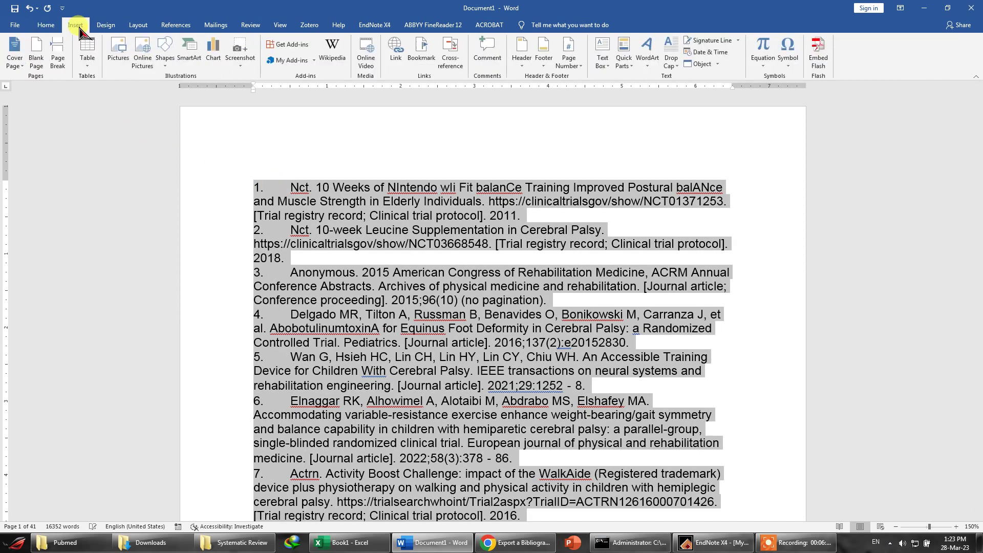
pyautogui.click(87, 54)
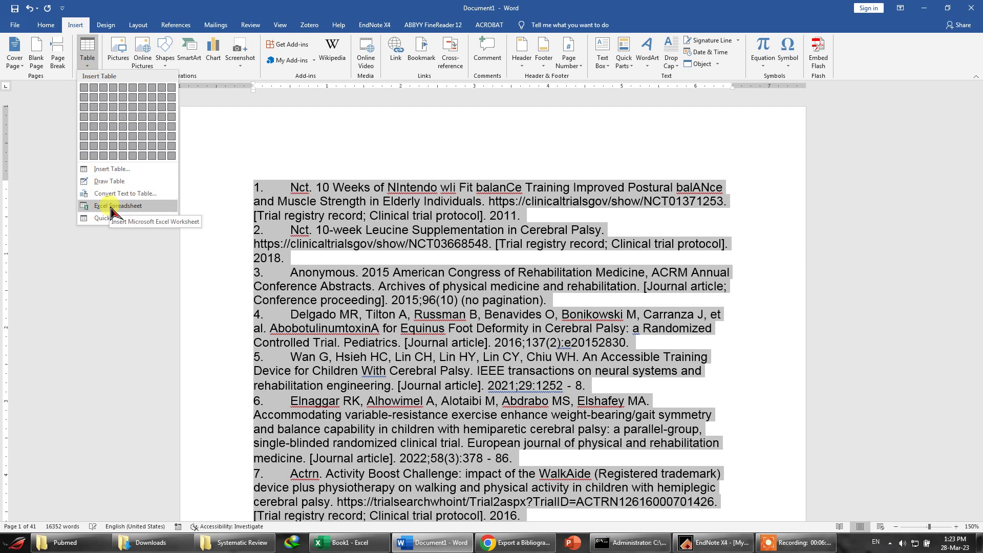
pyautogui.click(121, 197)
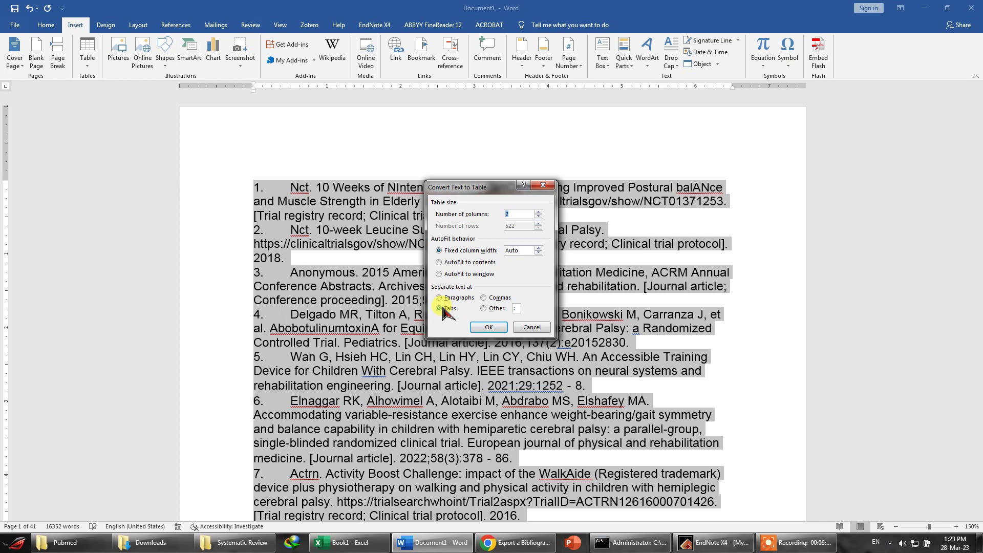
# - Create the table, then add an empty column on the right and a header row above
pyautogui.click(487, 327)
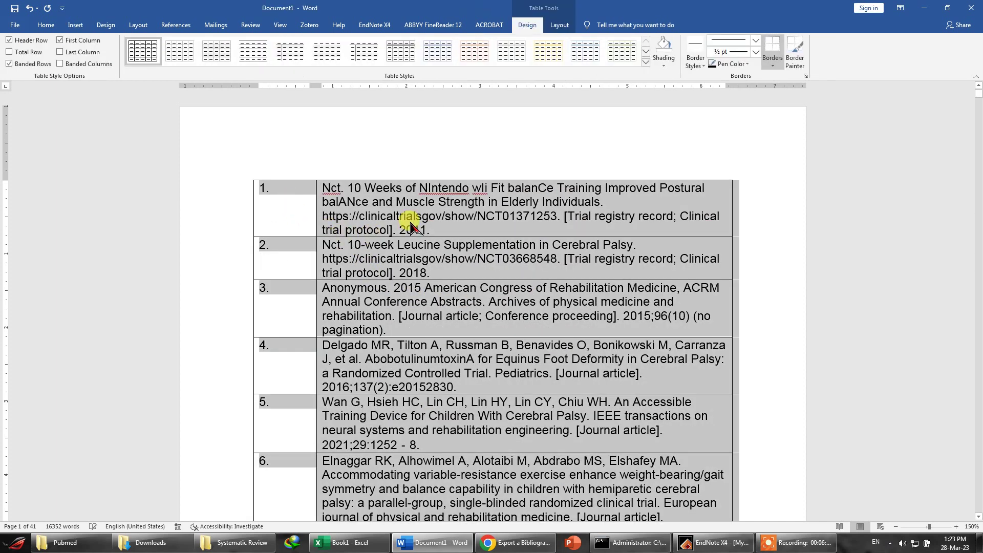
pyautogui.click(401, 215)
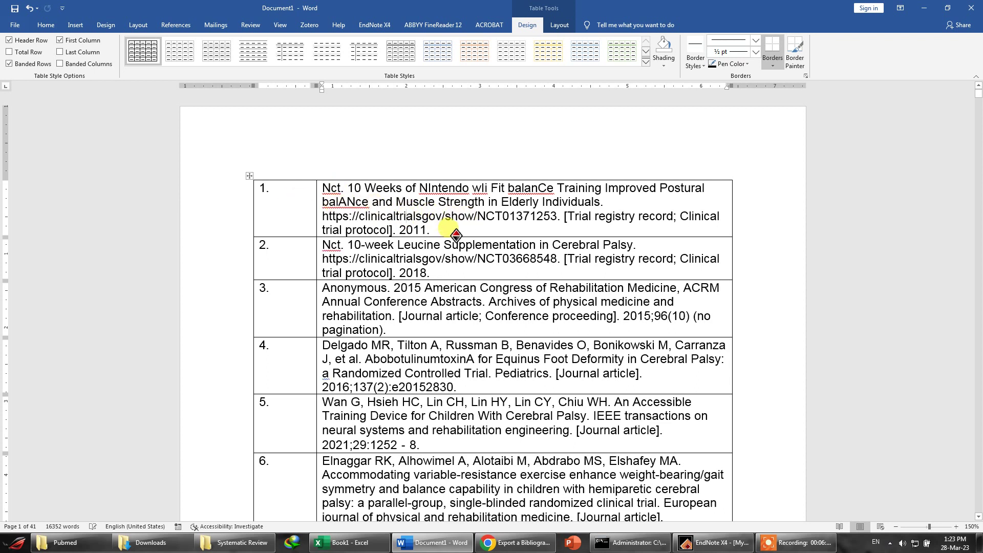
pyautogui.rightClick(568, 225)
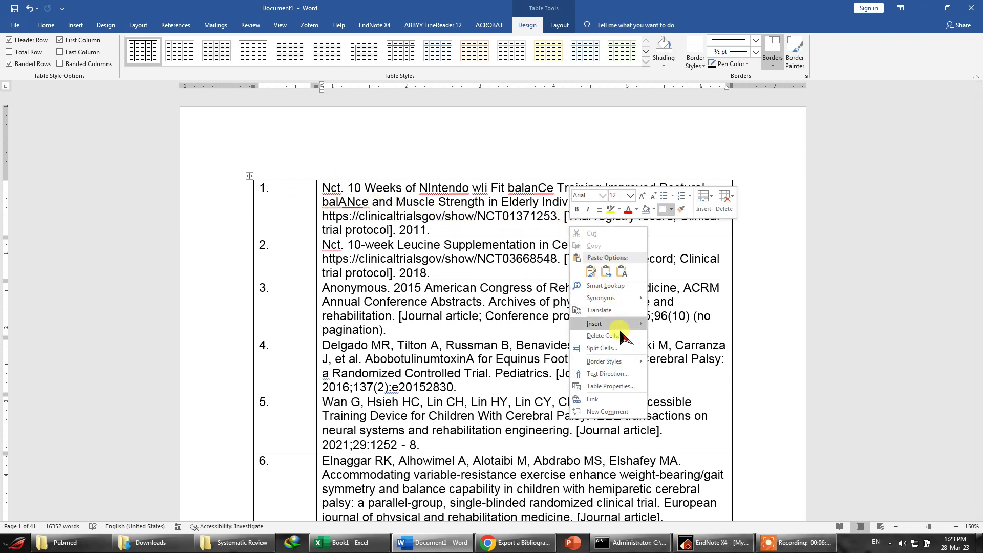
pyautogui.moveTo(621, 326)
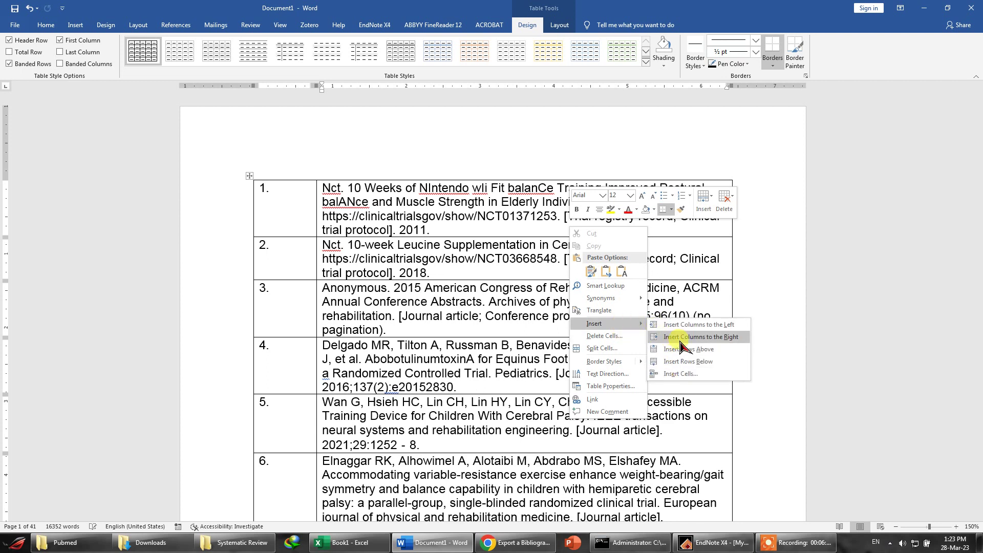
pyautogui.click(684, 338)
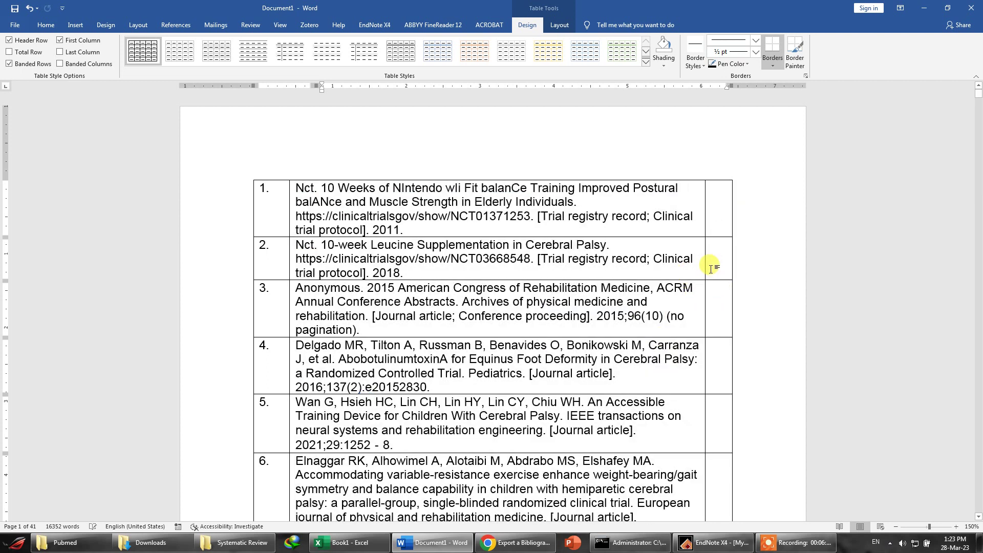
pyautogui.rightClick(717, 221)
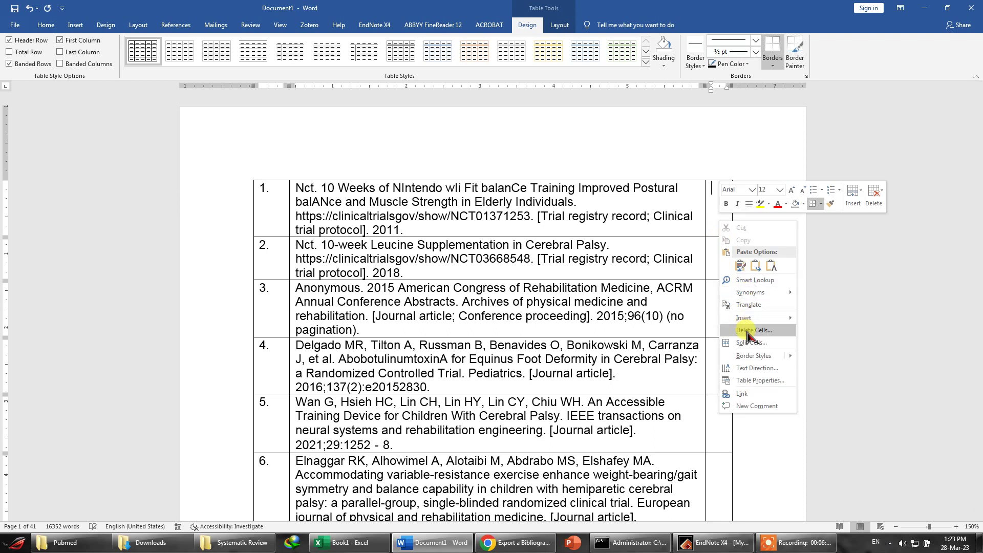
pyautogui.moveTo(755, 322)
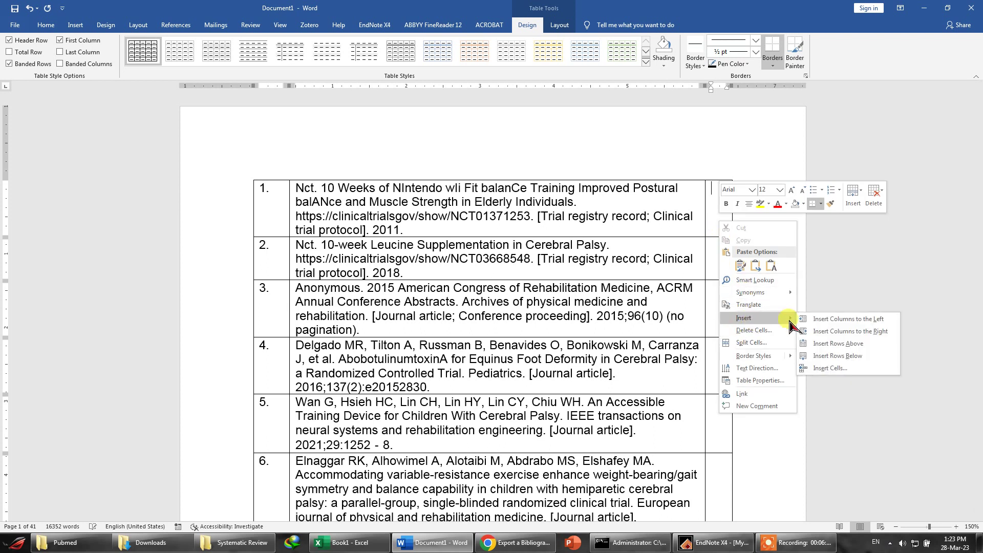
pyautogui.click(838, 343)
# - Enter headers Sr. No., Title and Decision, and widen the table so Decision fits
pyautogui.click(266, 186)
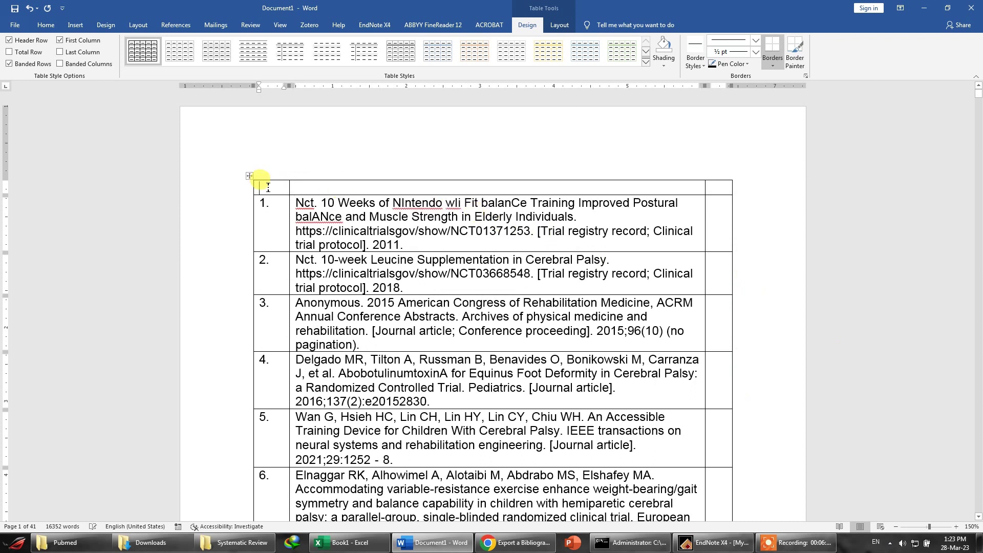
pyautogui.write('Sr. No.')
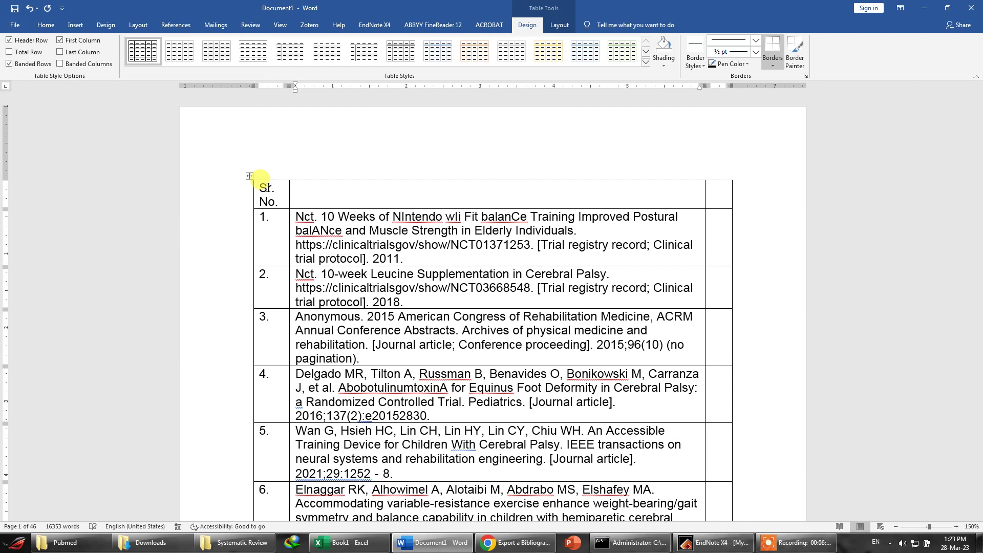
pyautogui.write('Title')
pyautogui.press('Tab')
pyautogui.write('Decision')
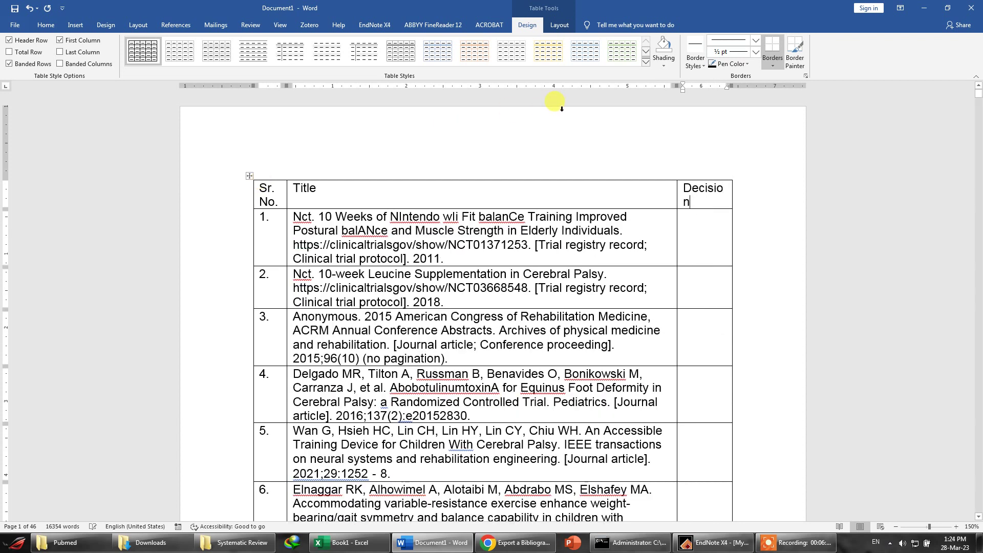
pyautogui.moveTo(727, 88); pyautogui.dragTo(740, 85)
pyautogui.click(729, 226)
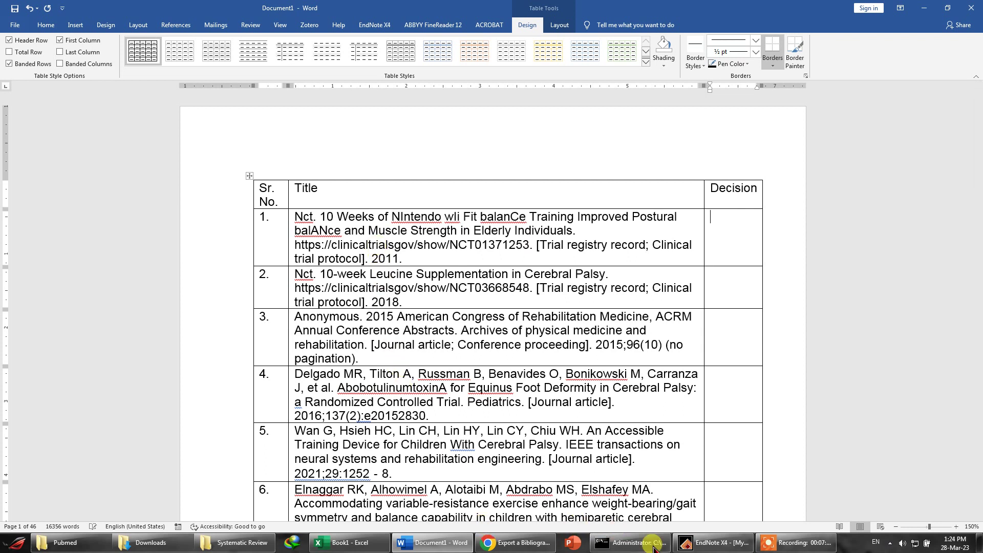
# - Sort the EndNote references by Year ascending, oldest first
pyautogui.click(714, 542)
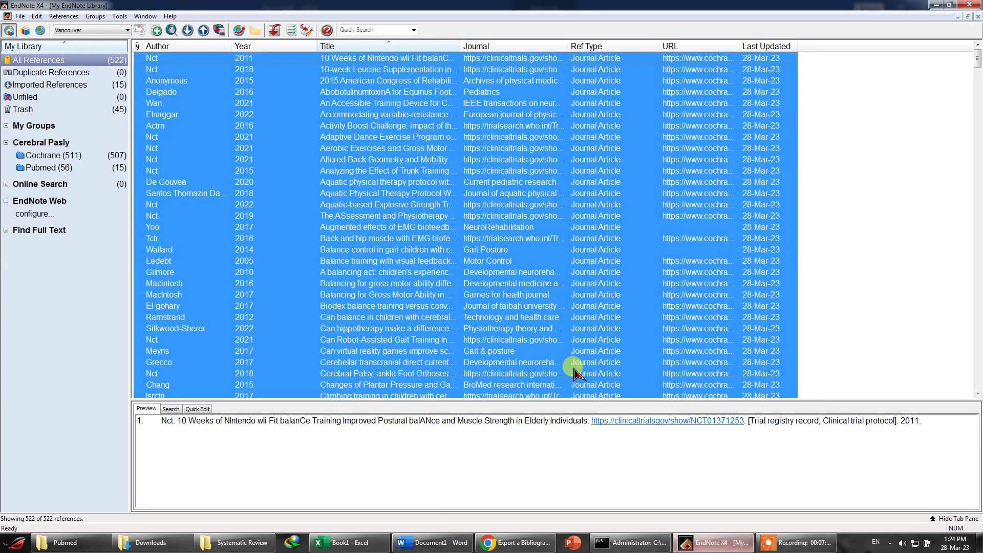
pyautogui.click(271, 50)
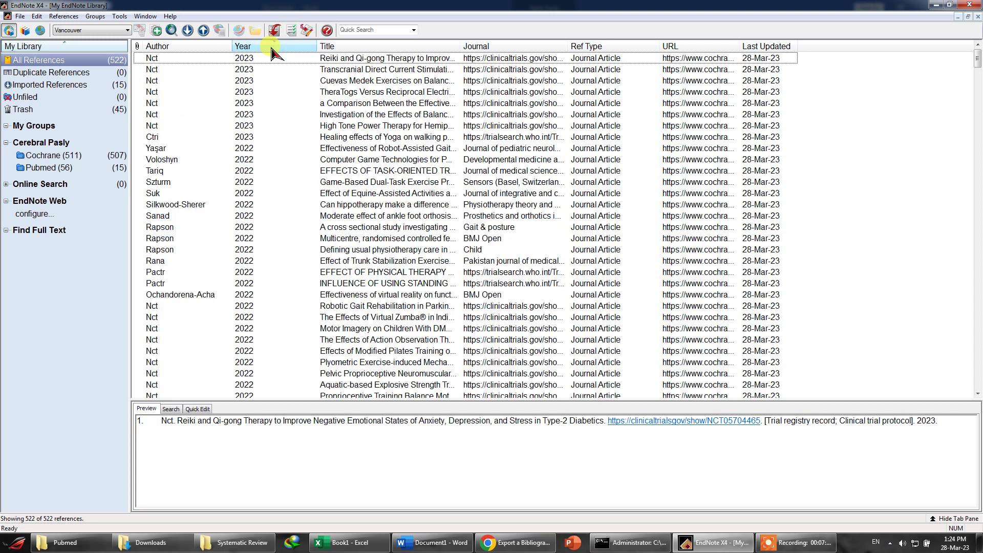
pyautogui.click(272, 50)
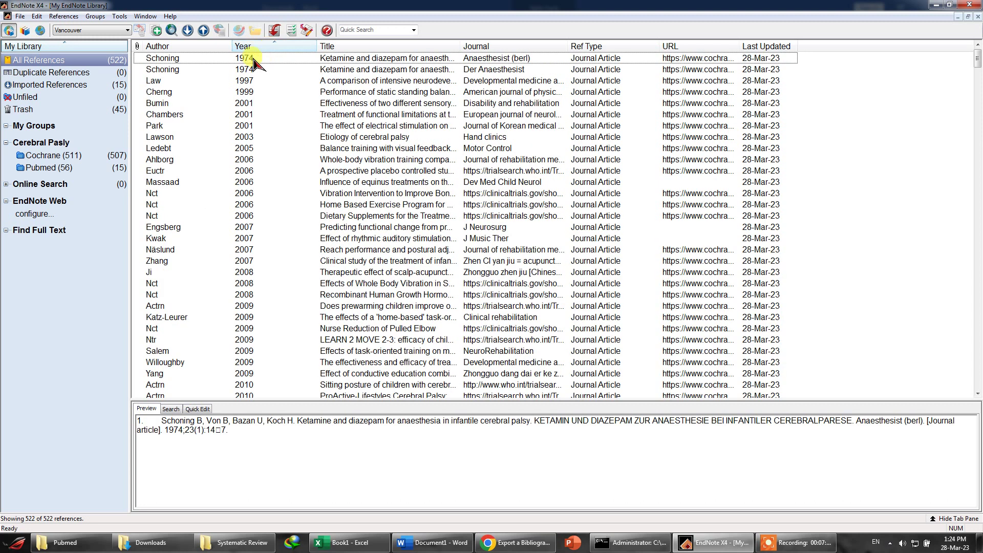
pyautogui.scroll(-15, 259, 192)
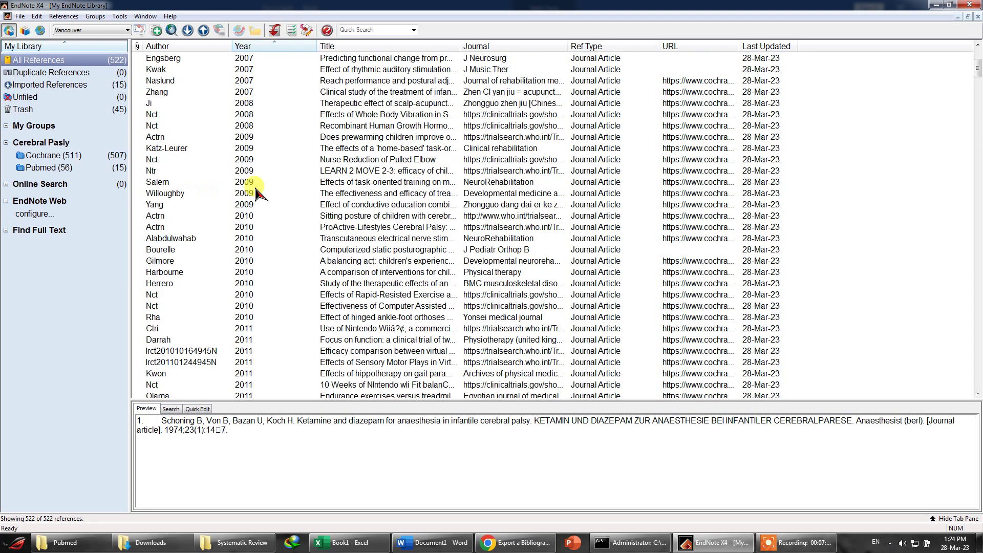
pyautogui.scroll(-20, 259, 192)
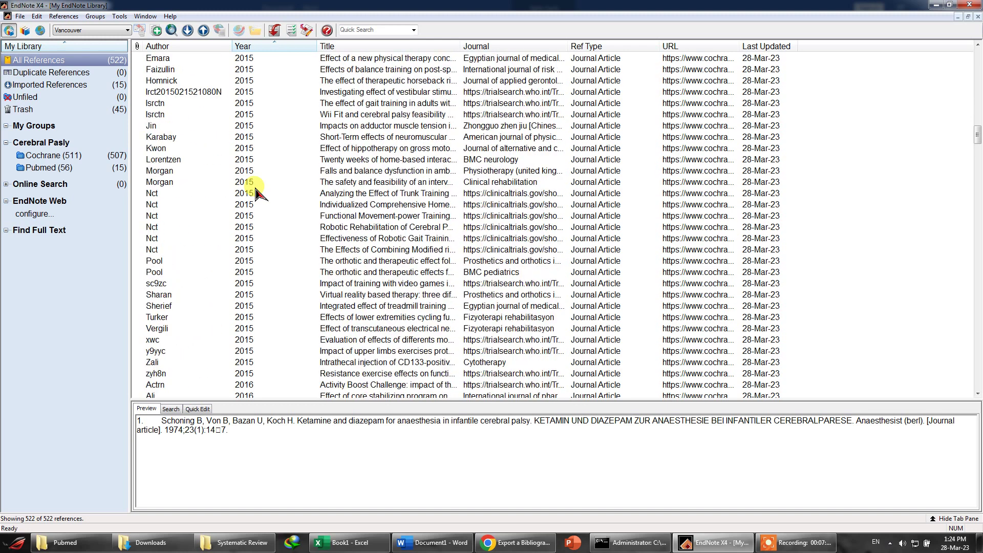
pyautogui.scroll(7, 259, 192)
pyautogui.scroll(20, 259, 192)
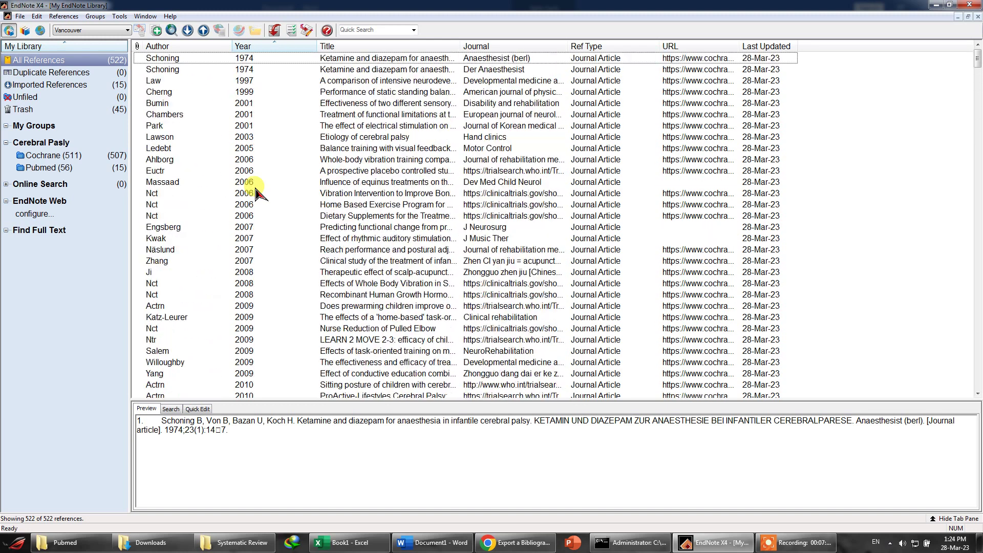
# - Select all year-sorted references and copy them as formatted citations
pyautogui.click(314, 59)
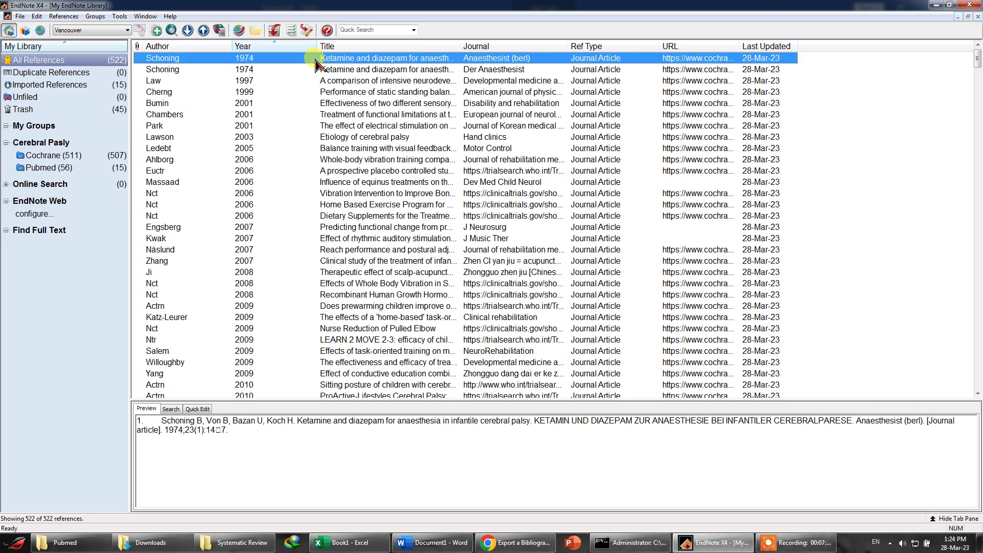
pyautogui.hotkey('ctrl', 'a')
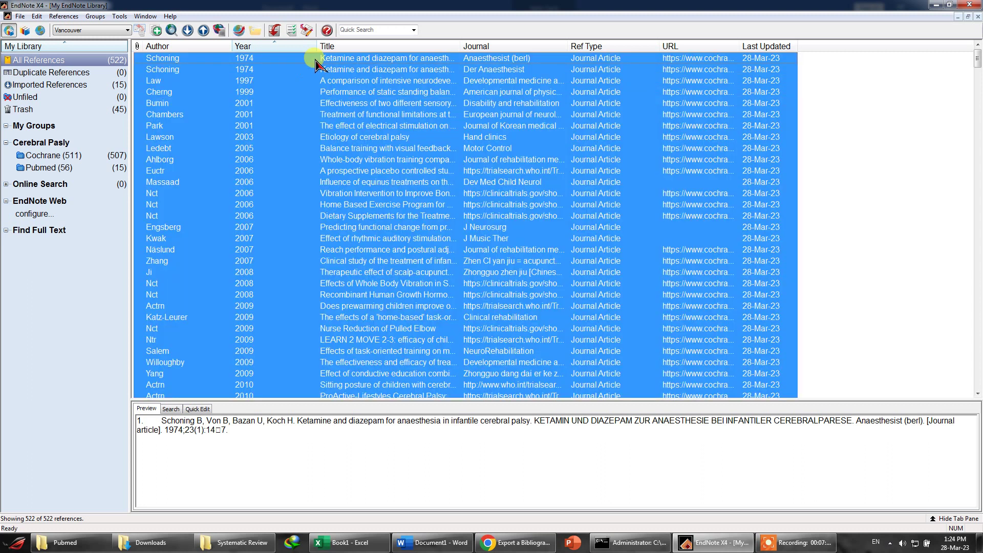
pyautogui.rightClick(289, 61)
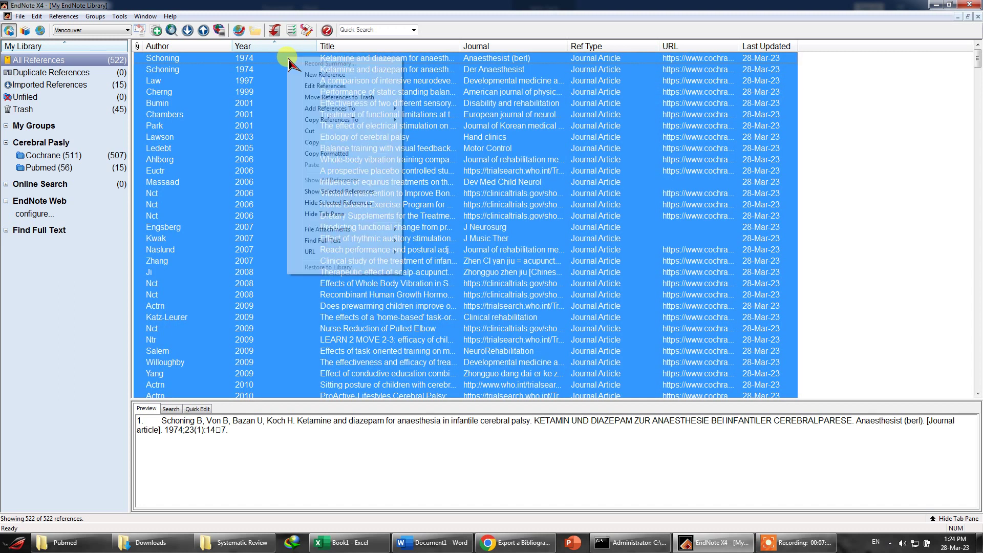
pyautogui.click(359, 154)
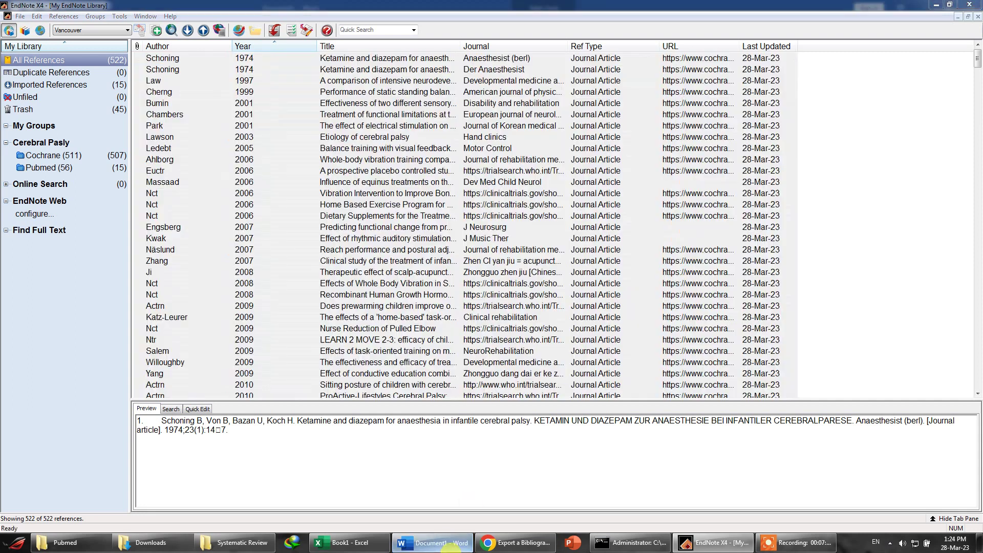
# - In Word, delete the old table and paste the year-sorted references
pyautogui.hotkey('alt', 'Tab')
pyautogui.click(250, 177)
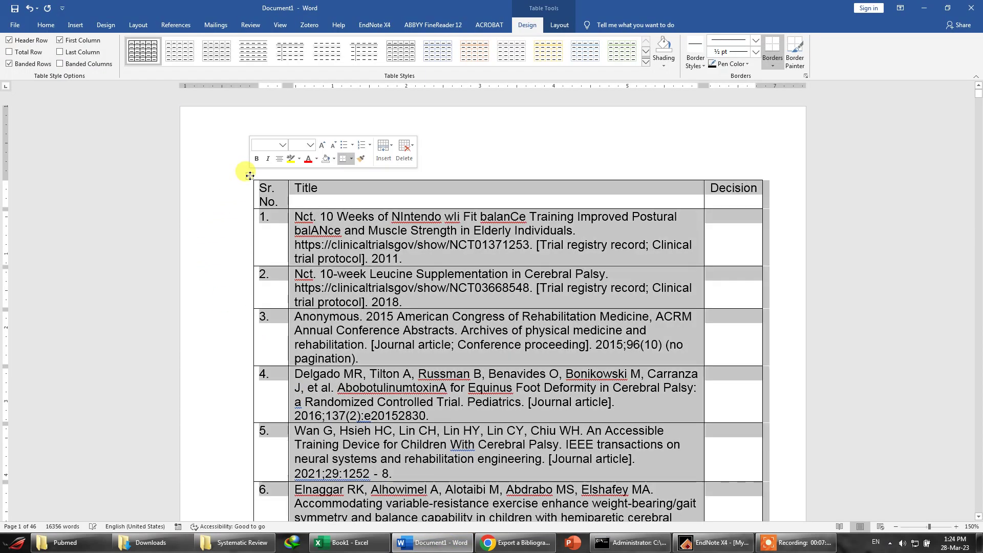
pyautogui.press('BackSpace')
pyautogui.hotkey('ctrl', 'v')
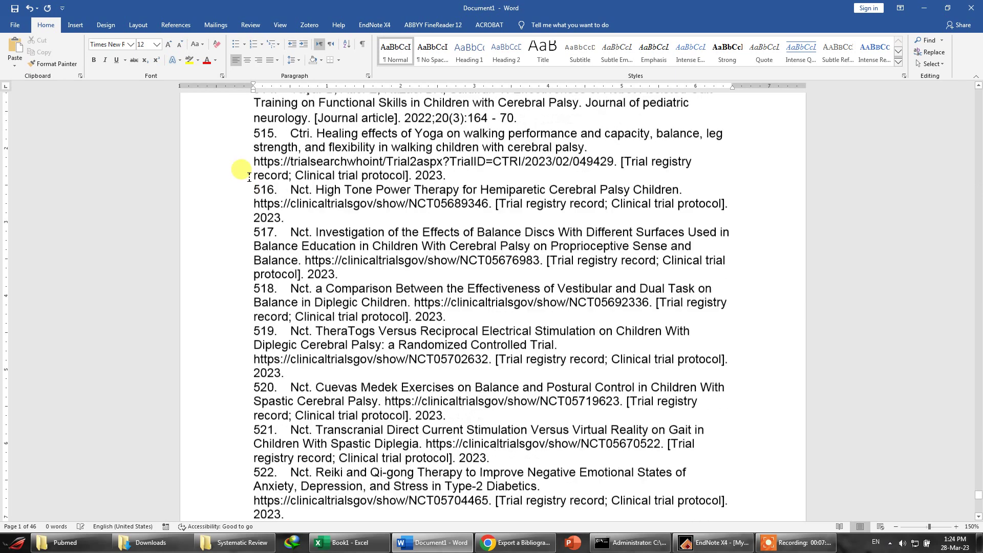
# - Convert all the pasted references into a two-column table
pyautogui.hotkey('ctrl', 'a')
pyautogui.moveTo(978, 502); pyautogui.dragTo(977, 95)
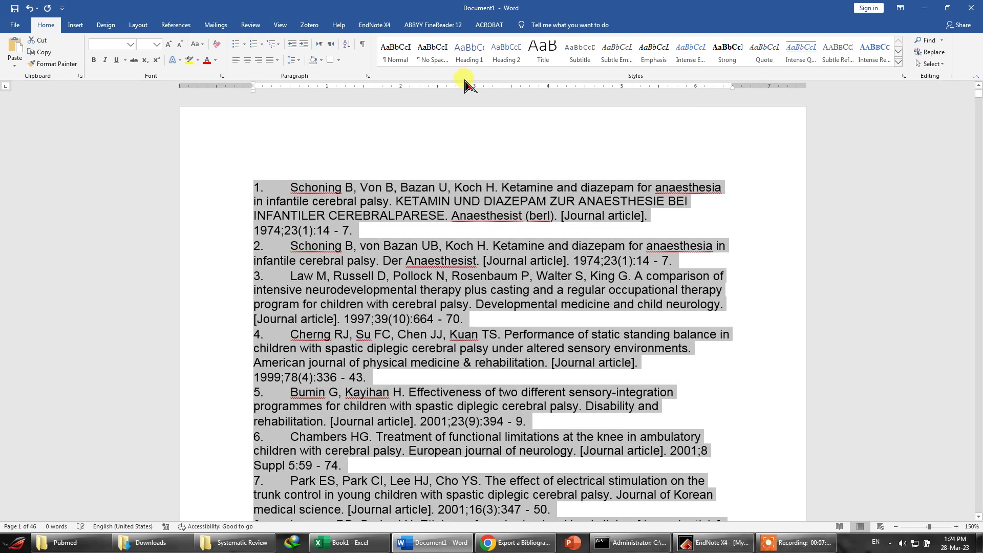
pyautogui.click(75, 25)
pyautogui.click(87, 57)
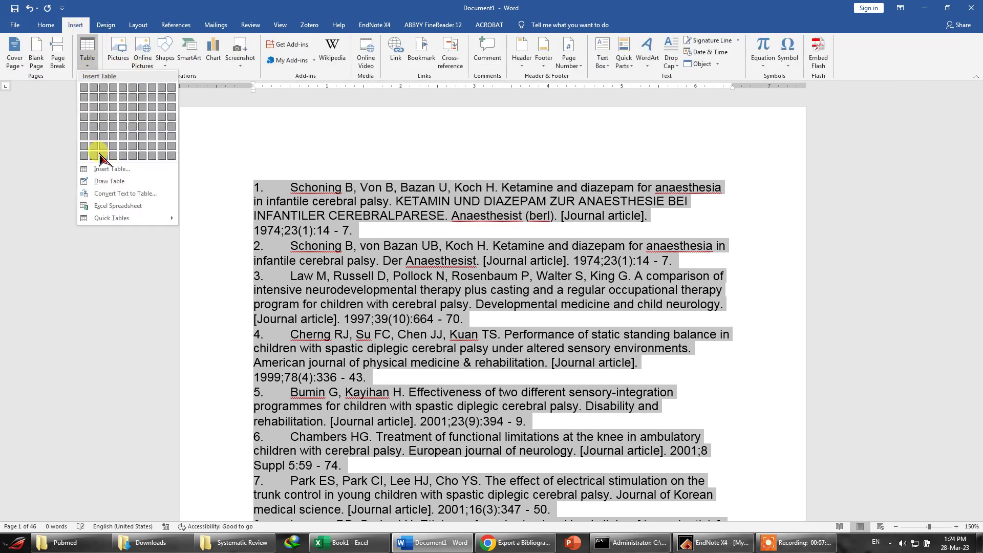
pyautogui.click(118, 195)
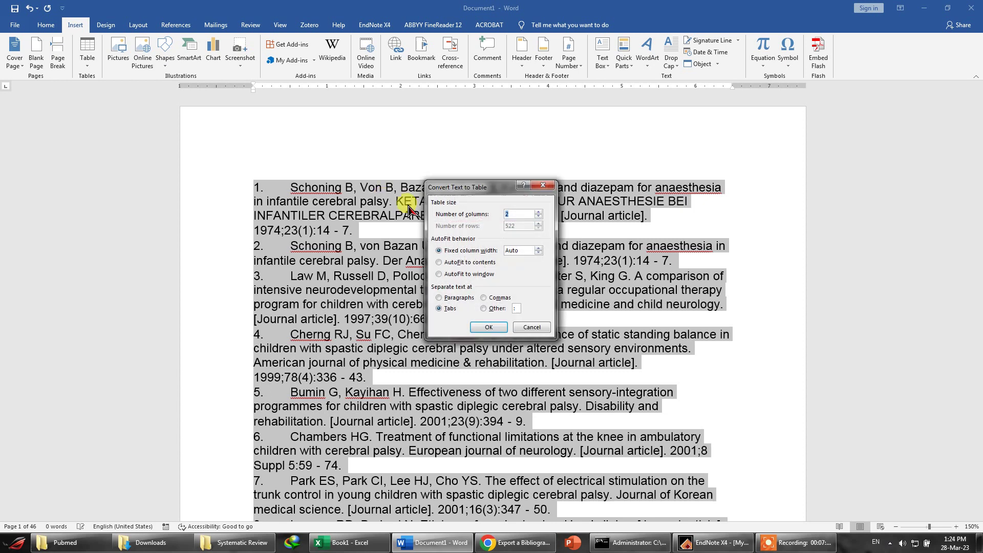
pyautogui.click(496, 328)
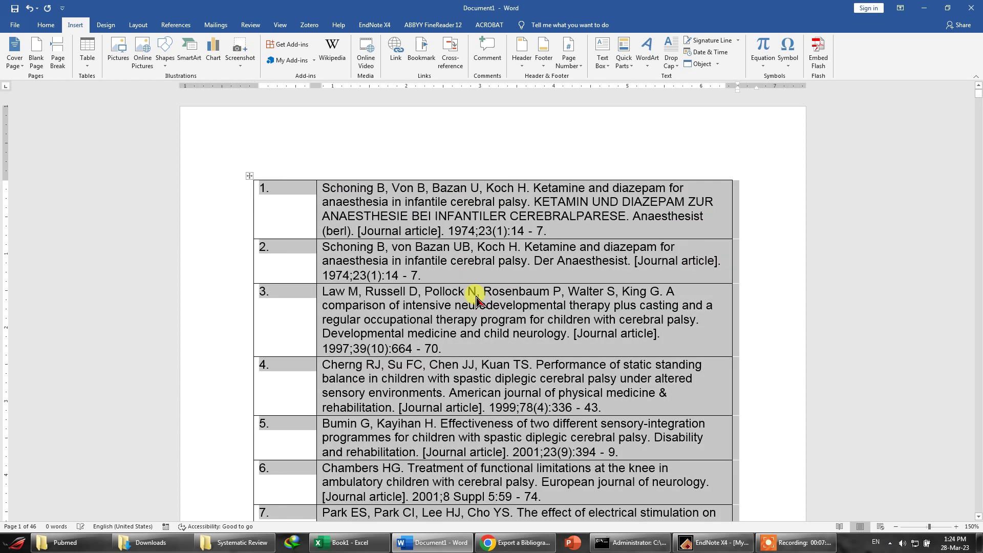
# - Add an empty column right of the references and widen it
pyautogui.click(630, 226)
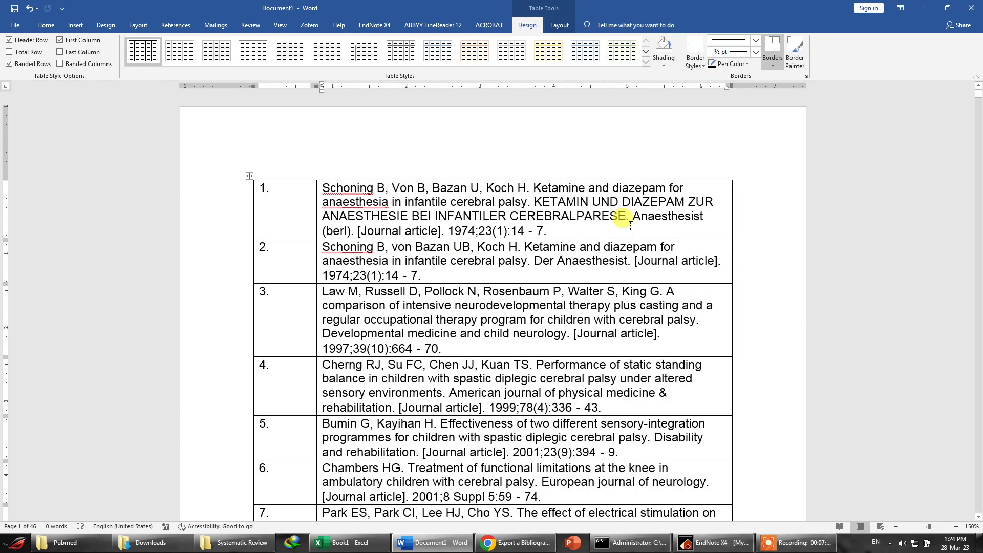
pyautogui.rightClick(713, 217)
pyautogui.moveTo(784, 318)
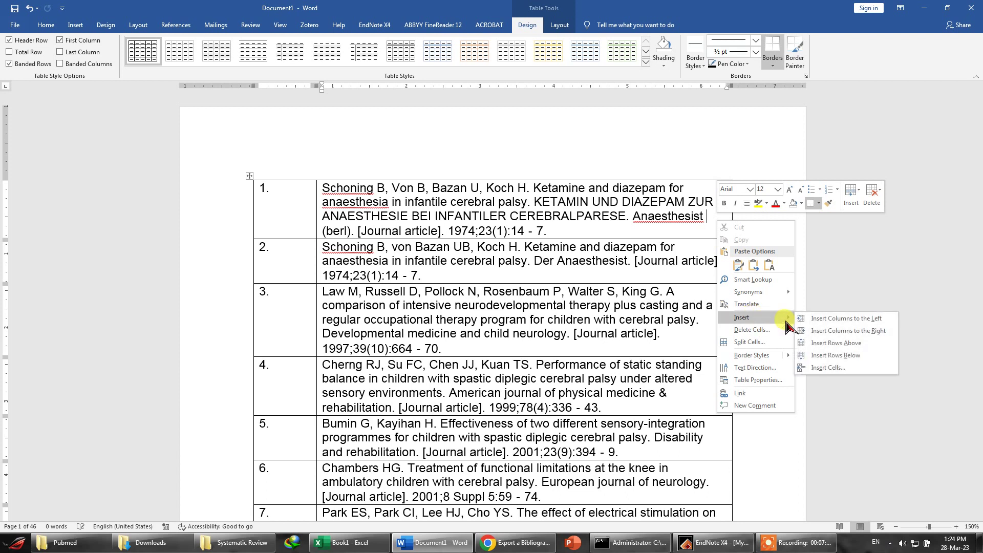
pyautogui.click(848, 332)
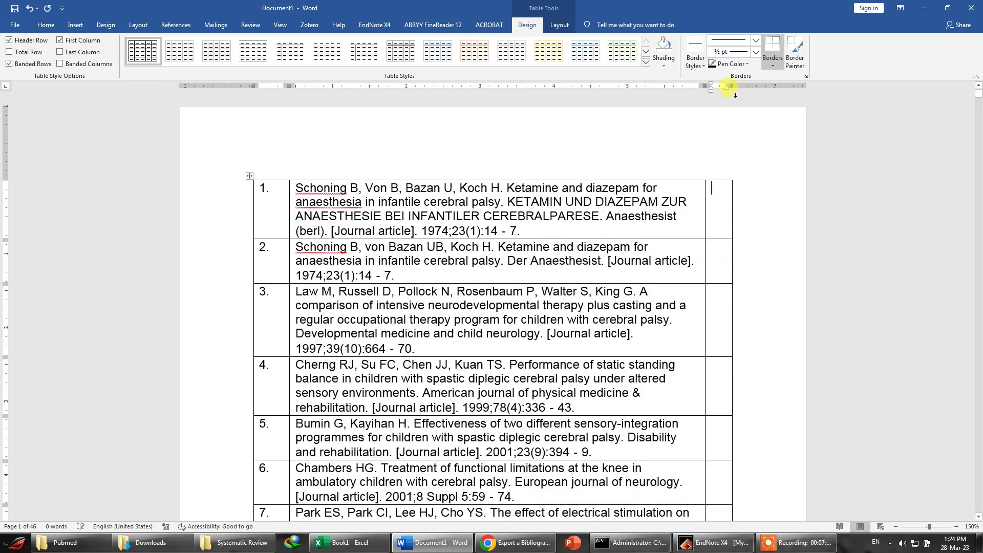
pyautogui.moveTo(731, 85); pyautogui.dragTo(755, 85)
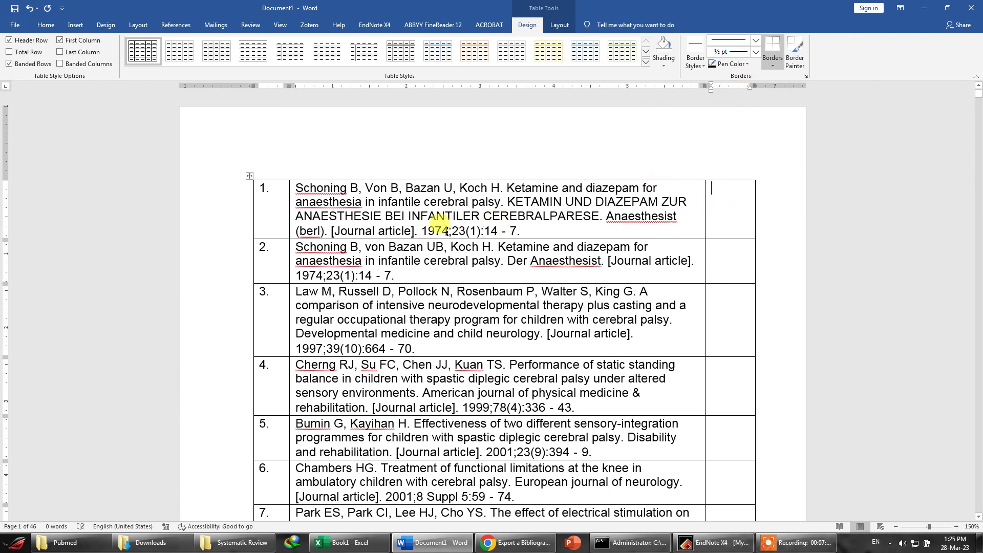
# - Highlight reference 1 in red
pyautogui.moveTo(521, 230); pyautogui.dragTo(342, 188)
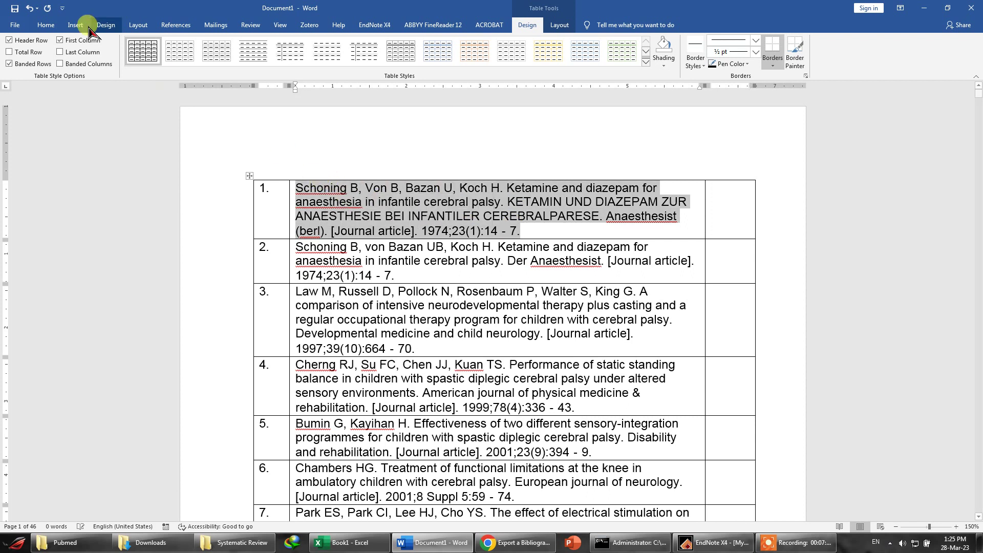
pyautogui.click(45, 25)
pyautogui.click(197, 60)
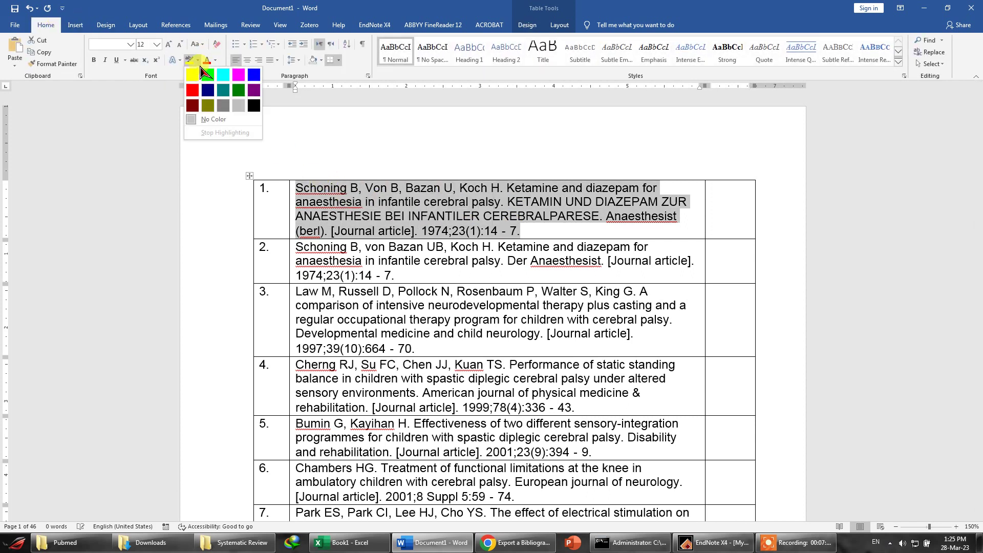
pyautogui.click(194, 93)
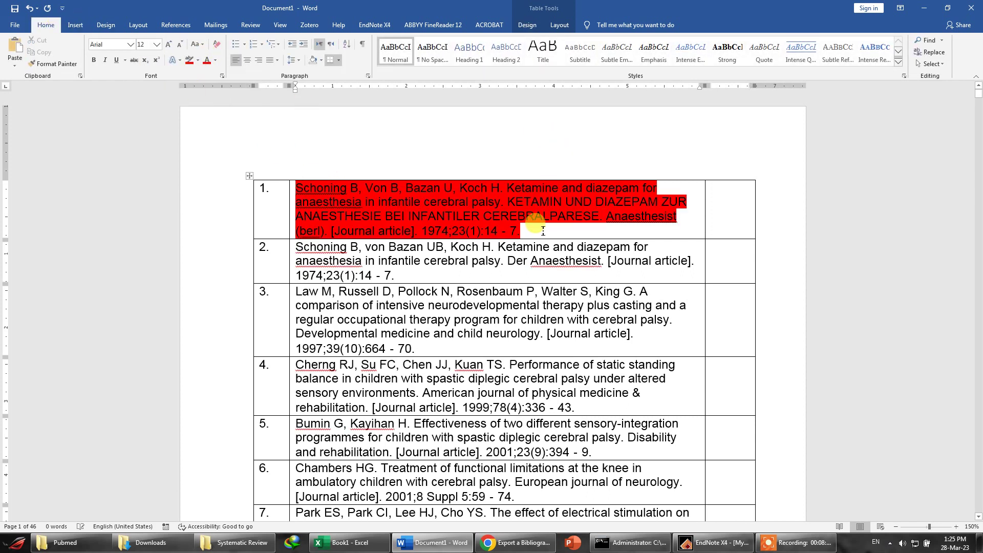
# - Highlight reference 19, the 2007 Zhang acupuncture study, in red
pyautogui.scroll(-15, 391, 281)
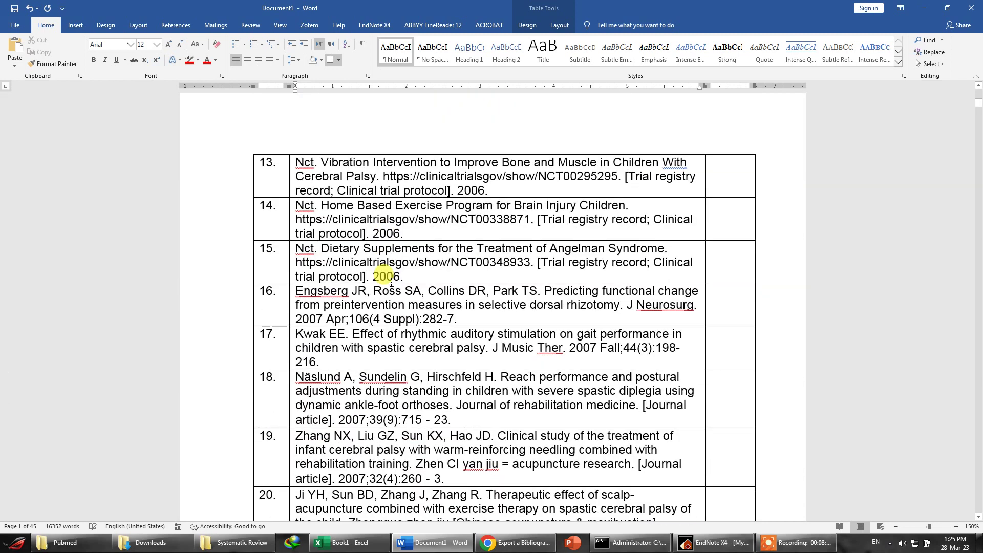
pyautogui.scroll(-2, 390, 310)
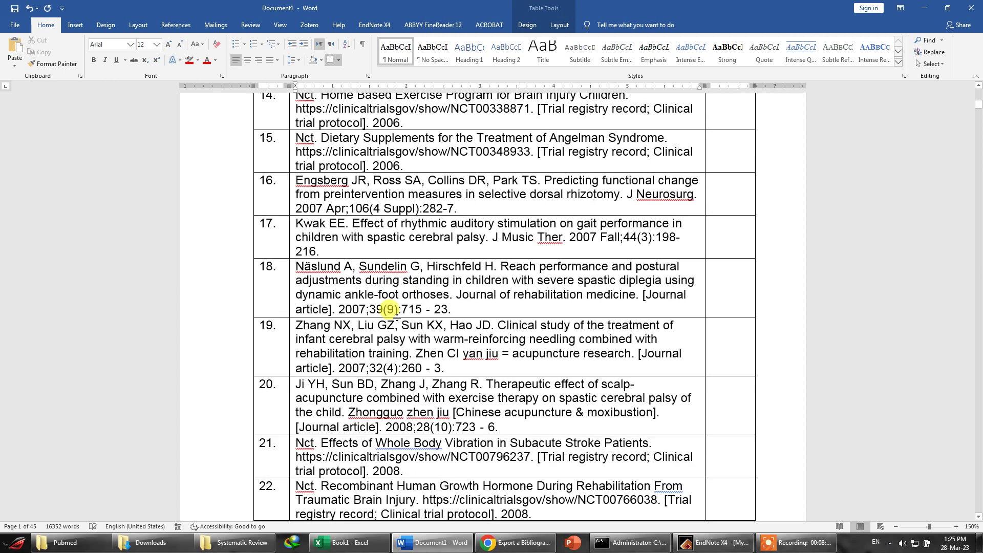
pyautogui.moveTo(444, 367); pyautogui.dragTo(306, 328)
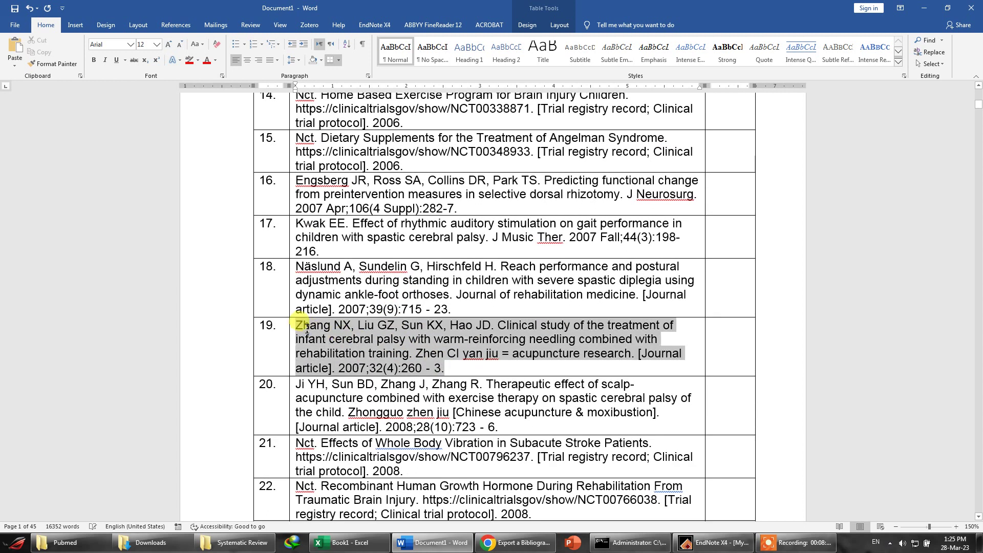
pyautogui.click(207, 61)
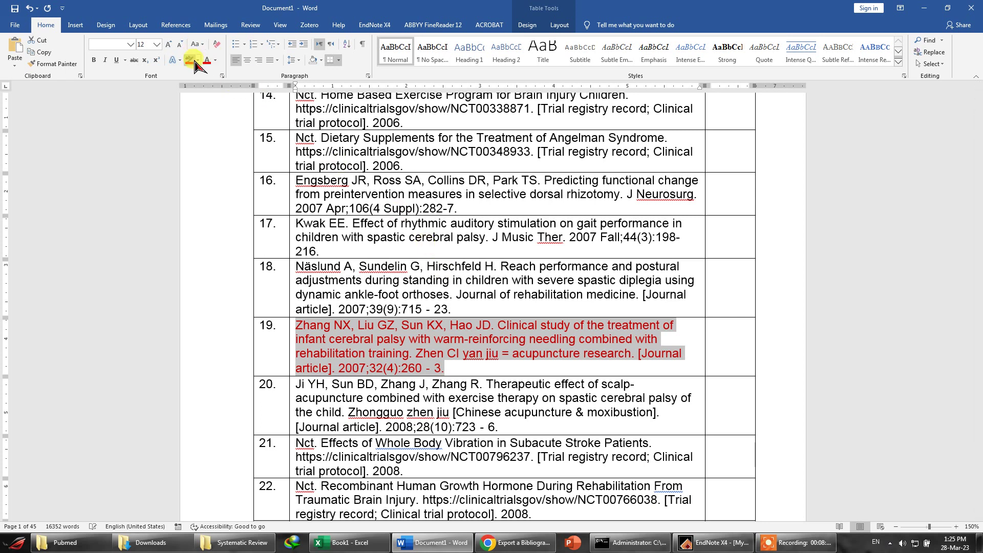
pyautogui.click(197, 60)
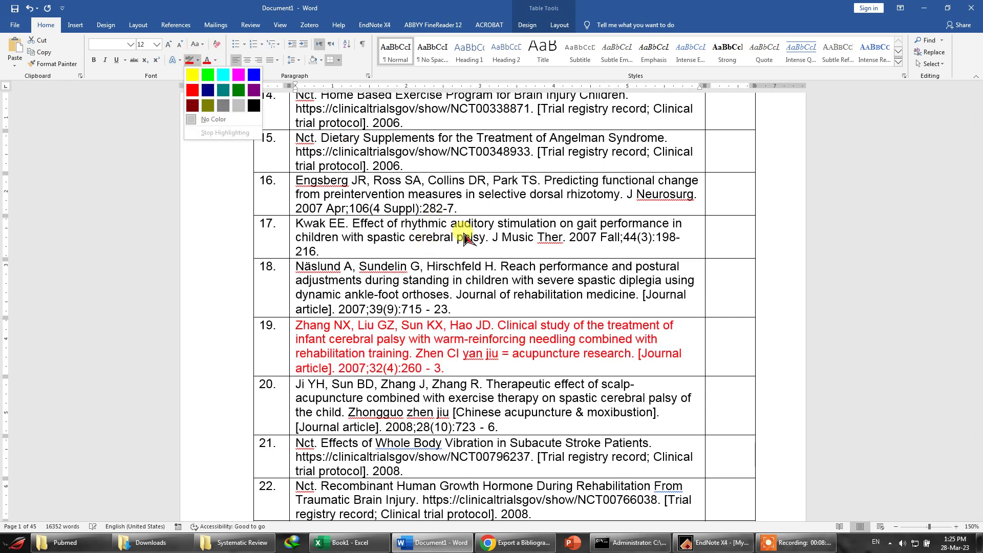
pyautogui.press('Escape')
pyautogui.hotkey('ctrl', 'z')
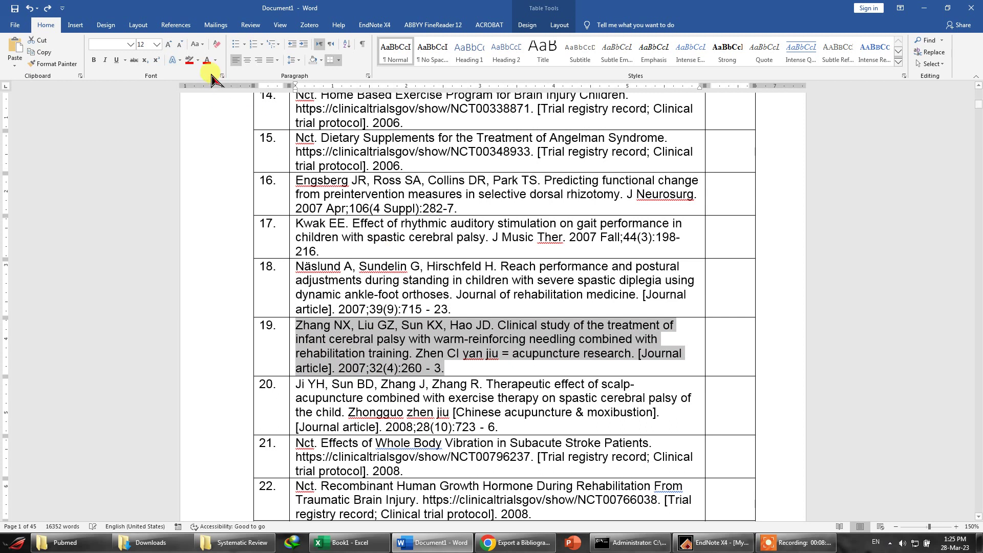
pyautogui.click(198, 63)
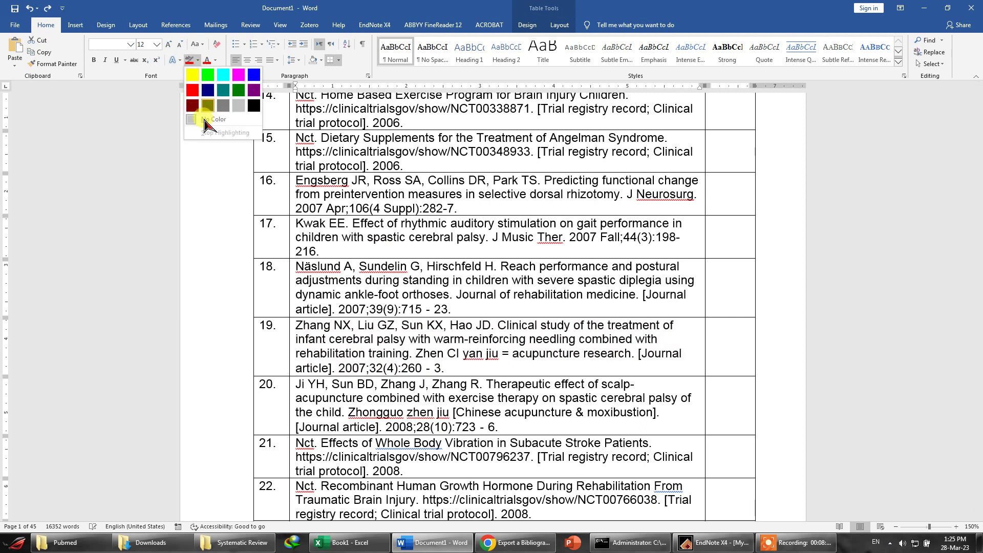
pyautogui.click(194, 91)
pyautogui.click(546, 352)
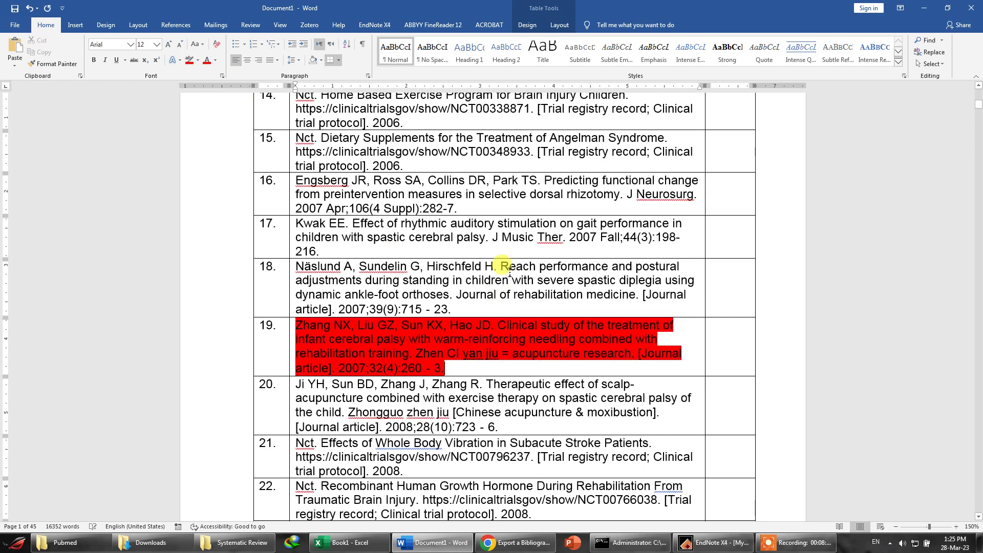
# - Open the Schoning 1974 record in EndNote and scroll down to its abstract
pyautogui.click(689, 542)
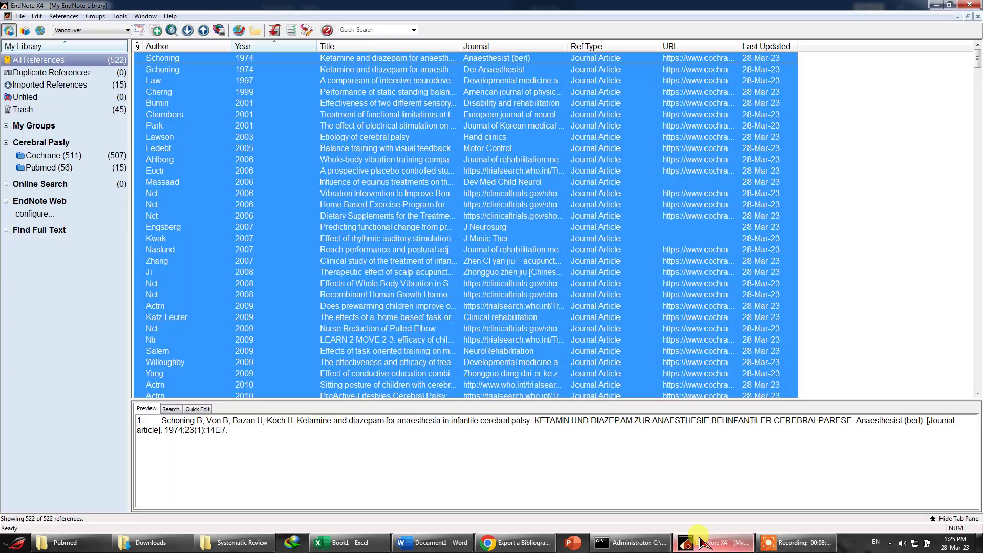
pyautogui.click(336, 115)
pyautogui.doubleClick(353, 60)
pyautogui.scroll(-6, 278, 248)
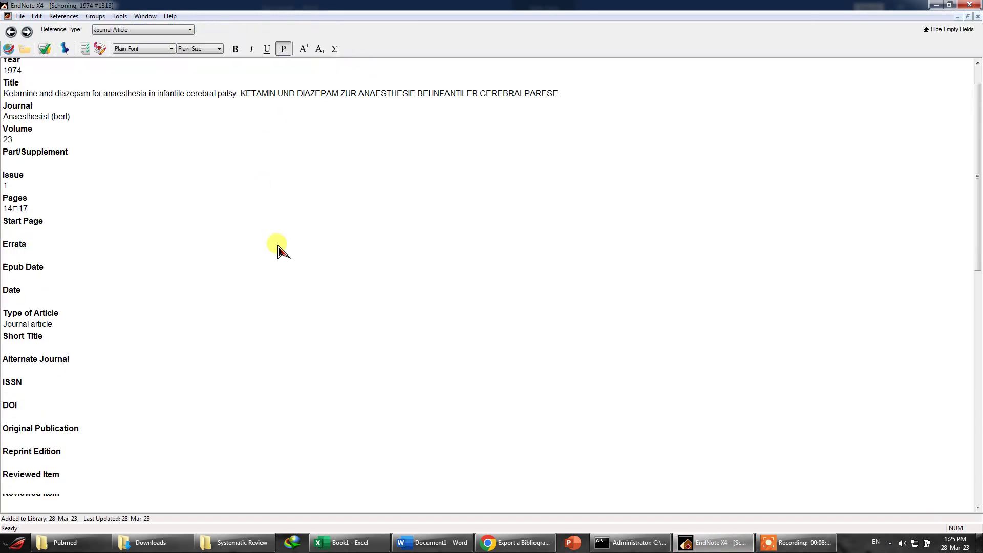
pyautogui.scroll(-10, 277, 243)
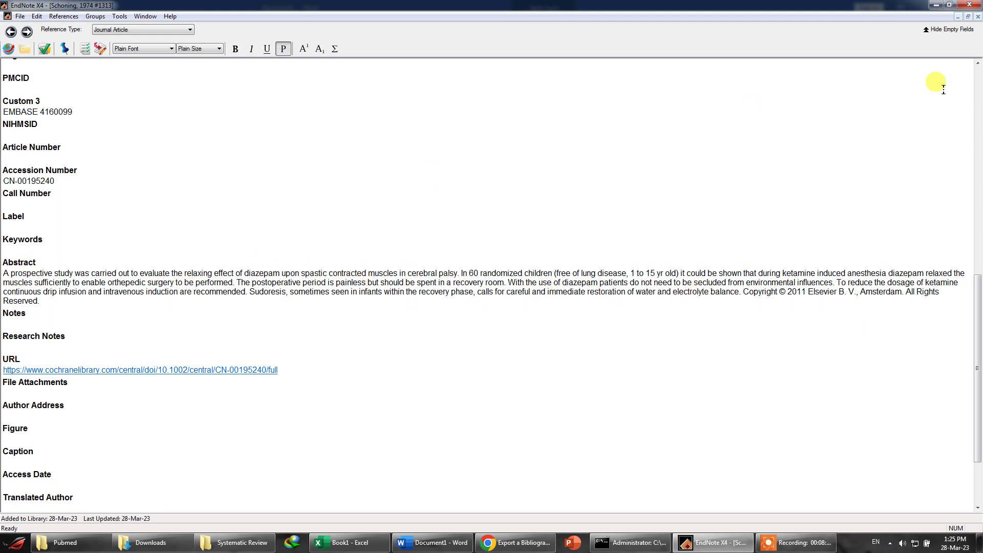
# - Close the Schoning 1974 record window to return to My EndNote Library
pyautogui.click(978, 16)
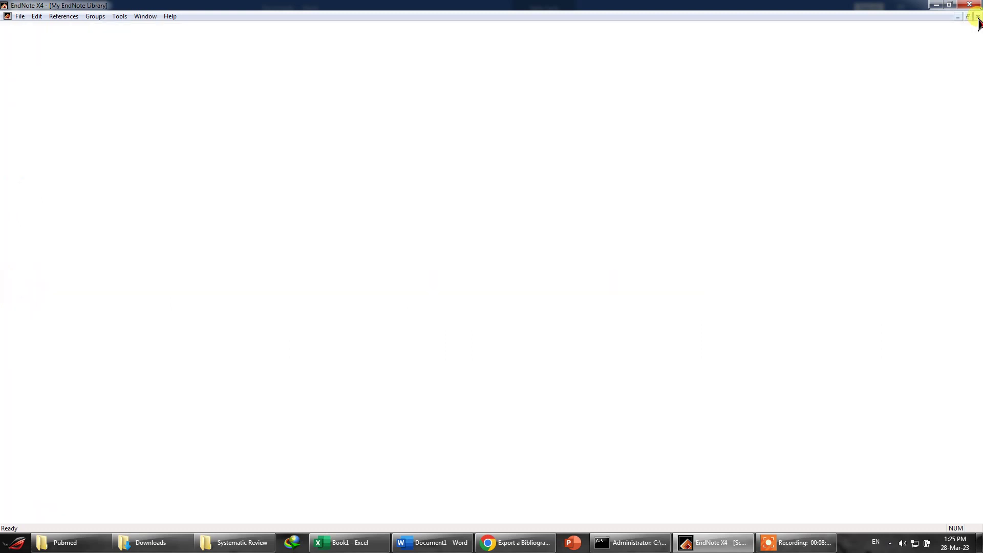